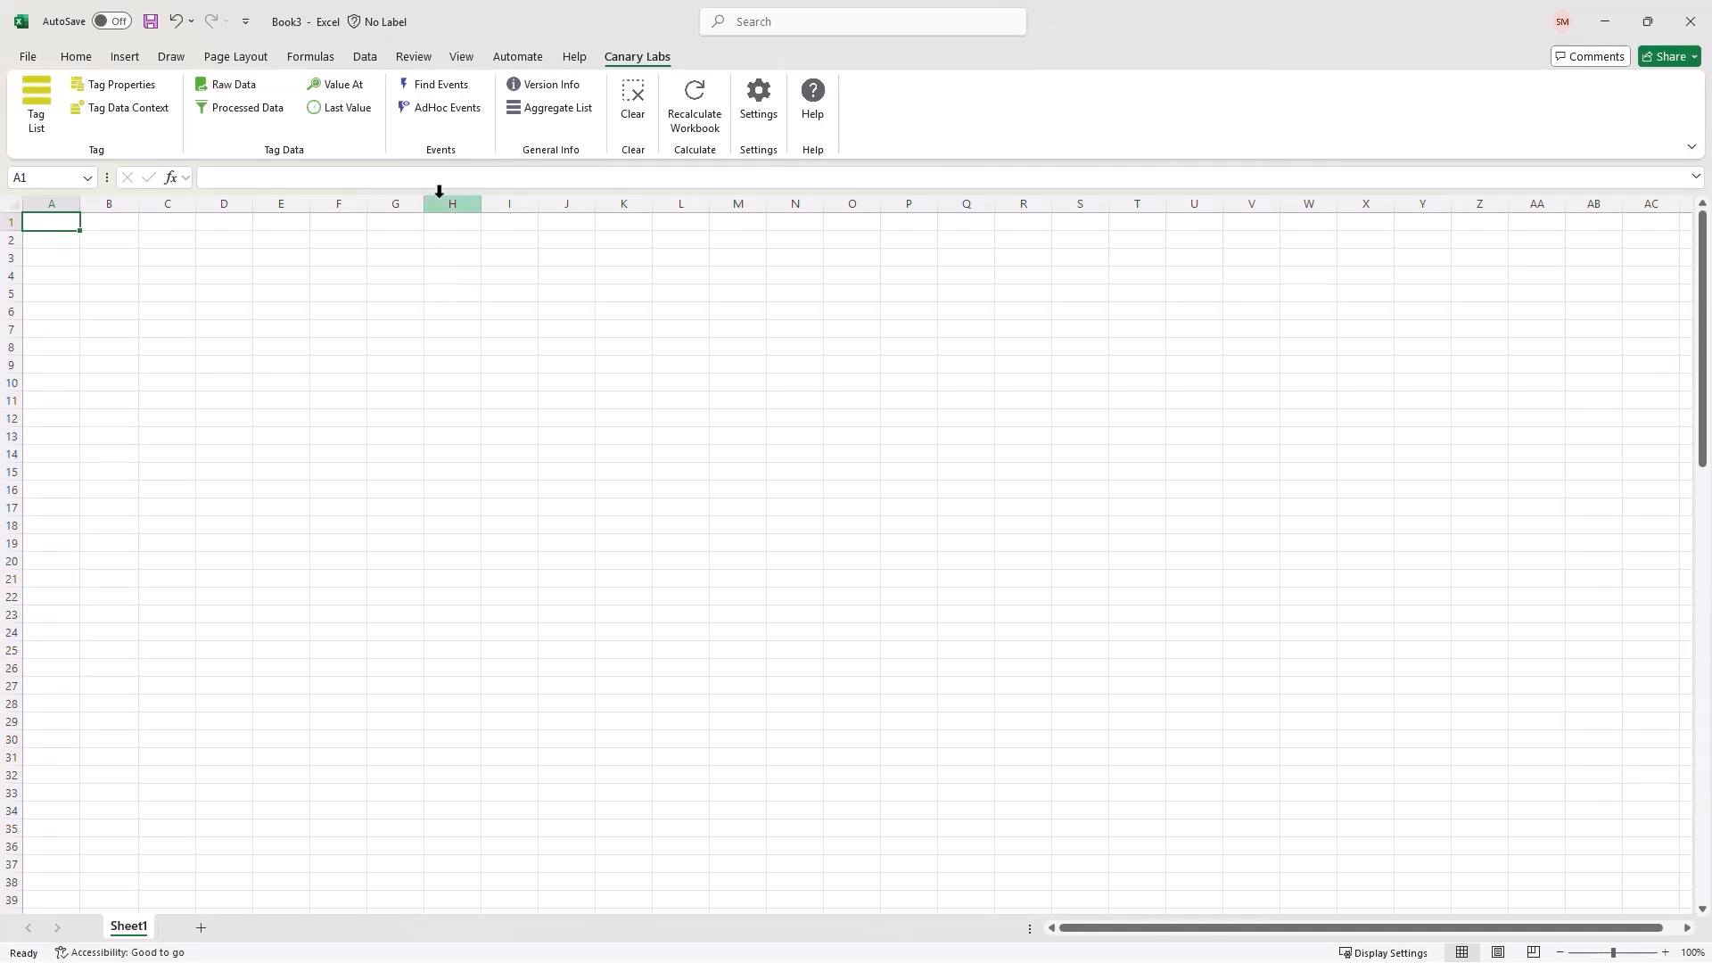
- Open the Canary Labs AdHoc Events task pane from the Events group on the ribbon
click(439, 107)
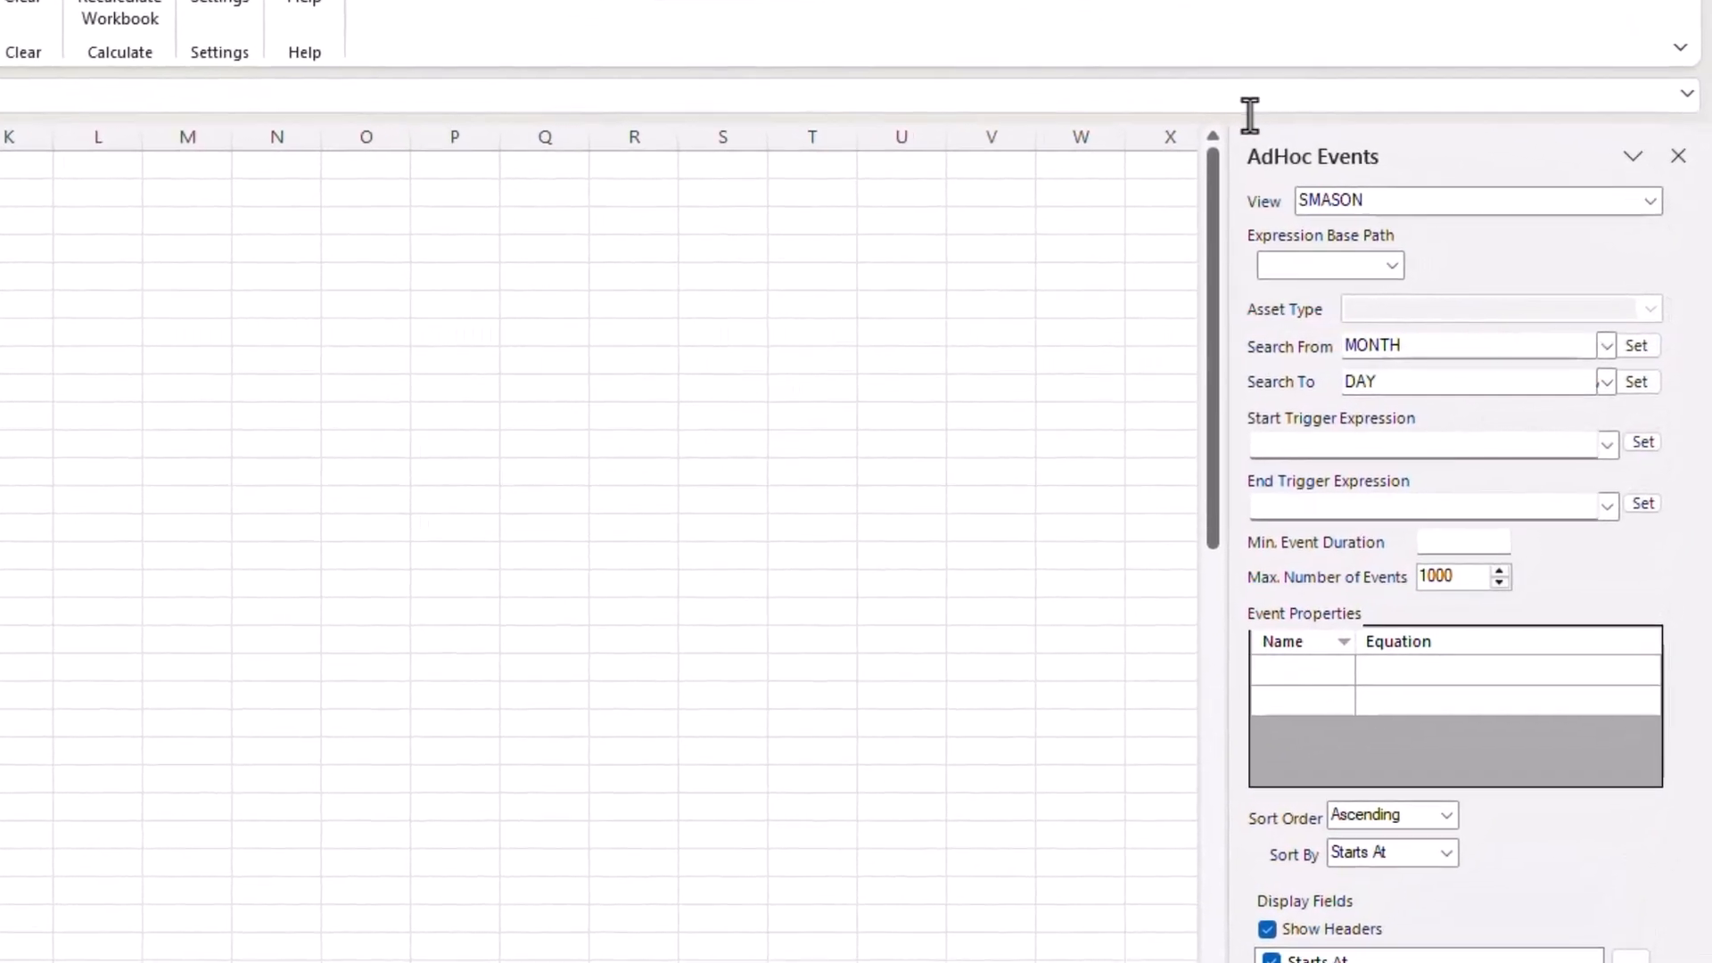
- Select the Water District view and start the expression base path at CanaryWater
click(1641, 183)
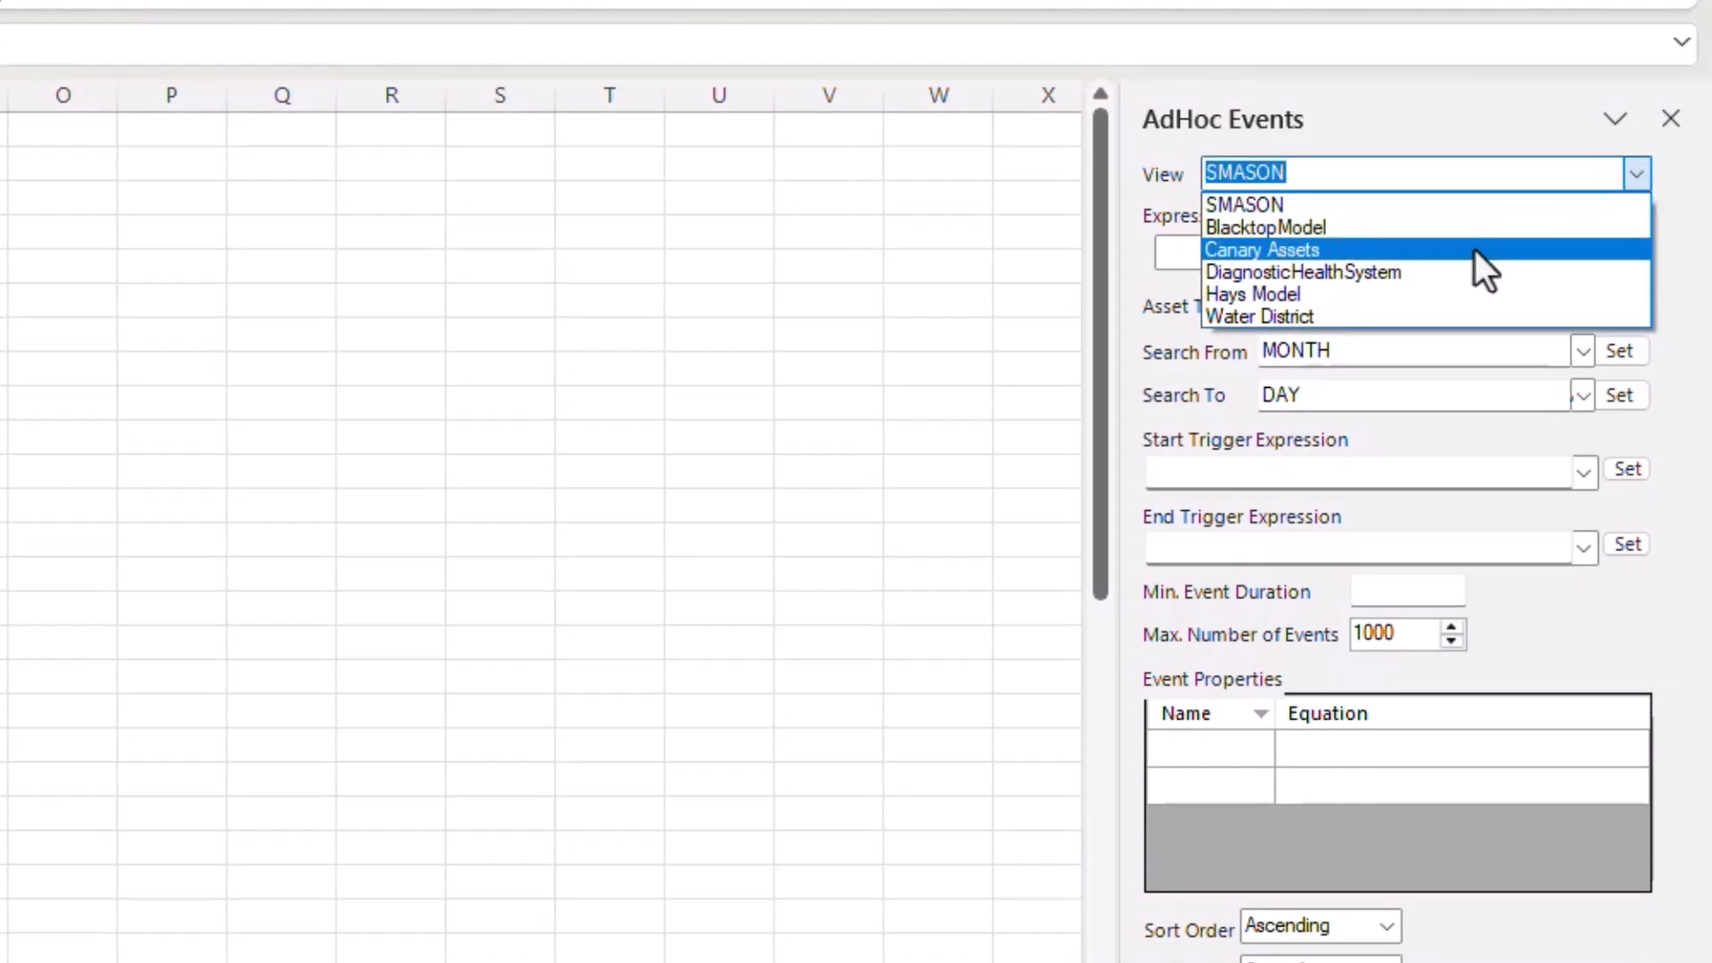
click(1335, 323)
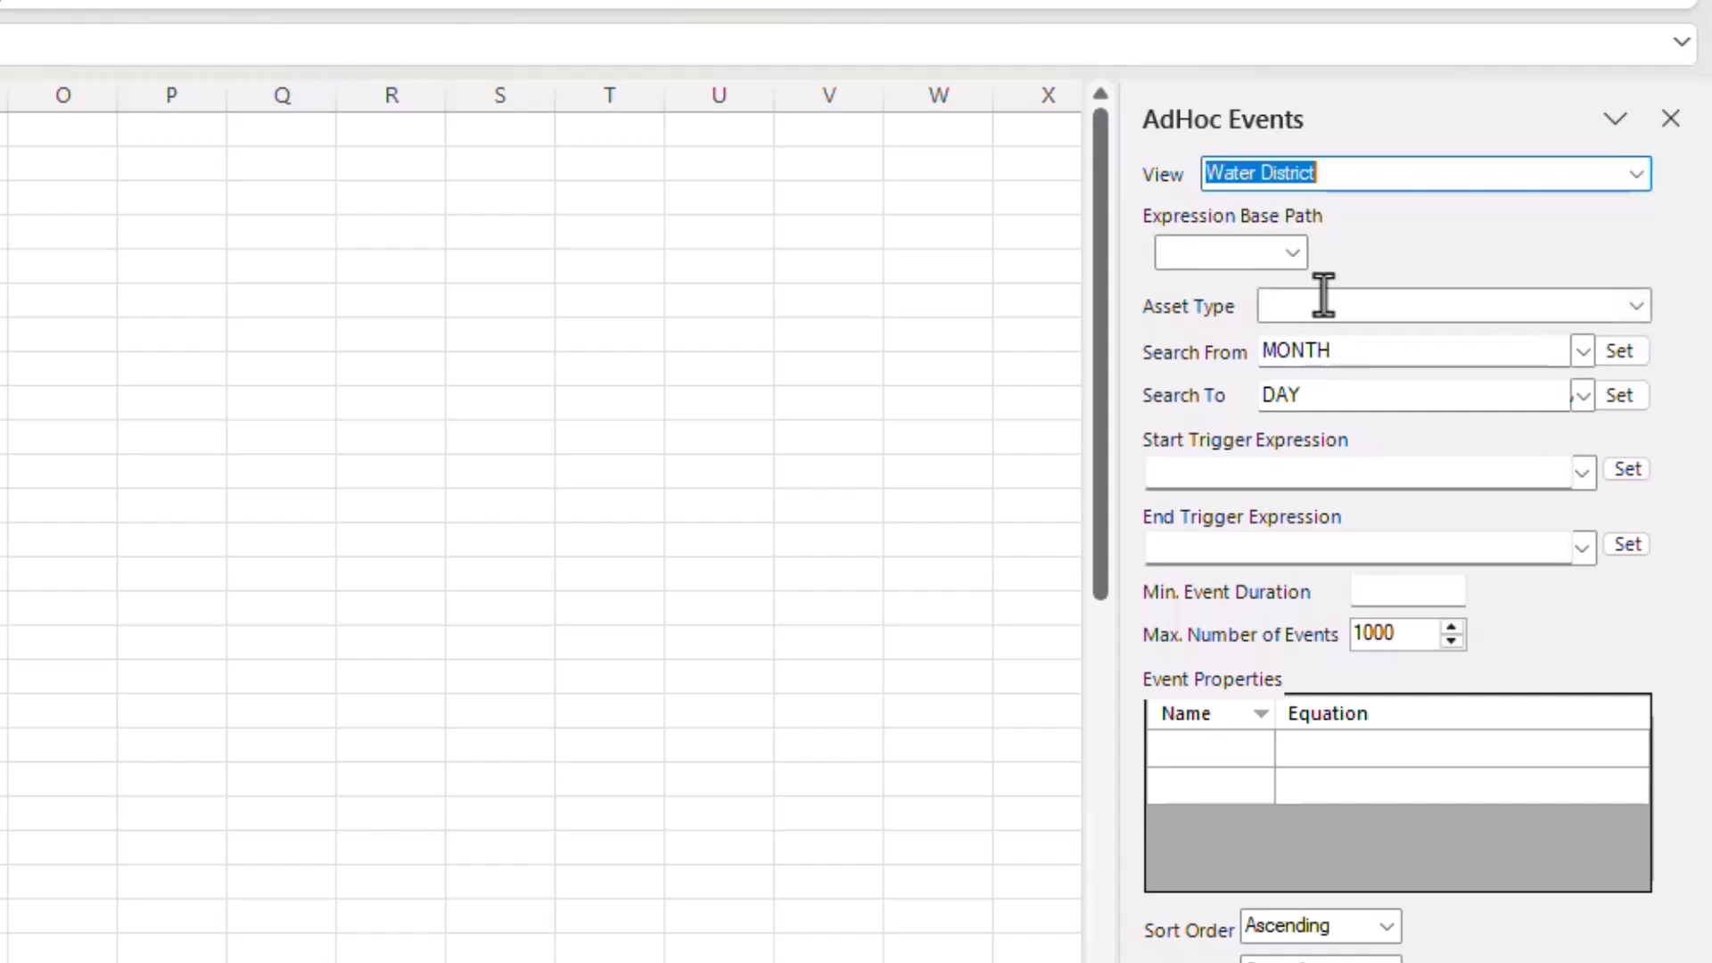
click(1292, 254)
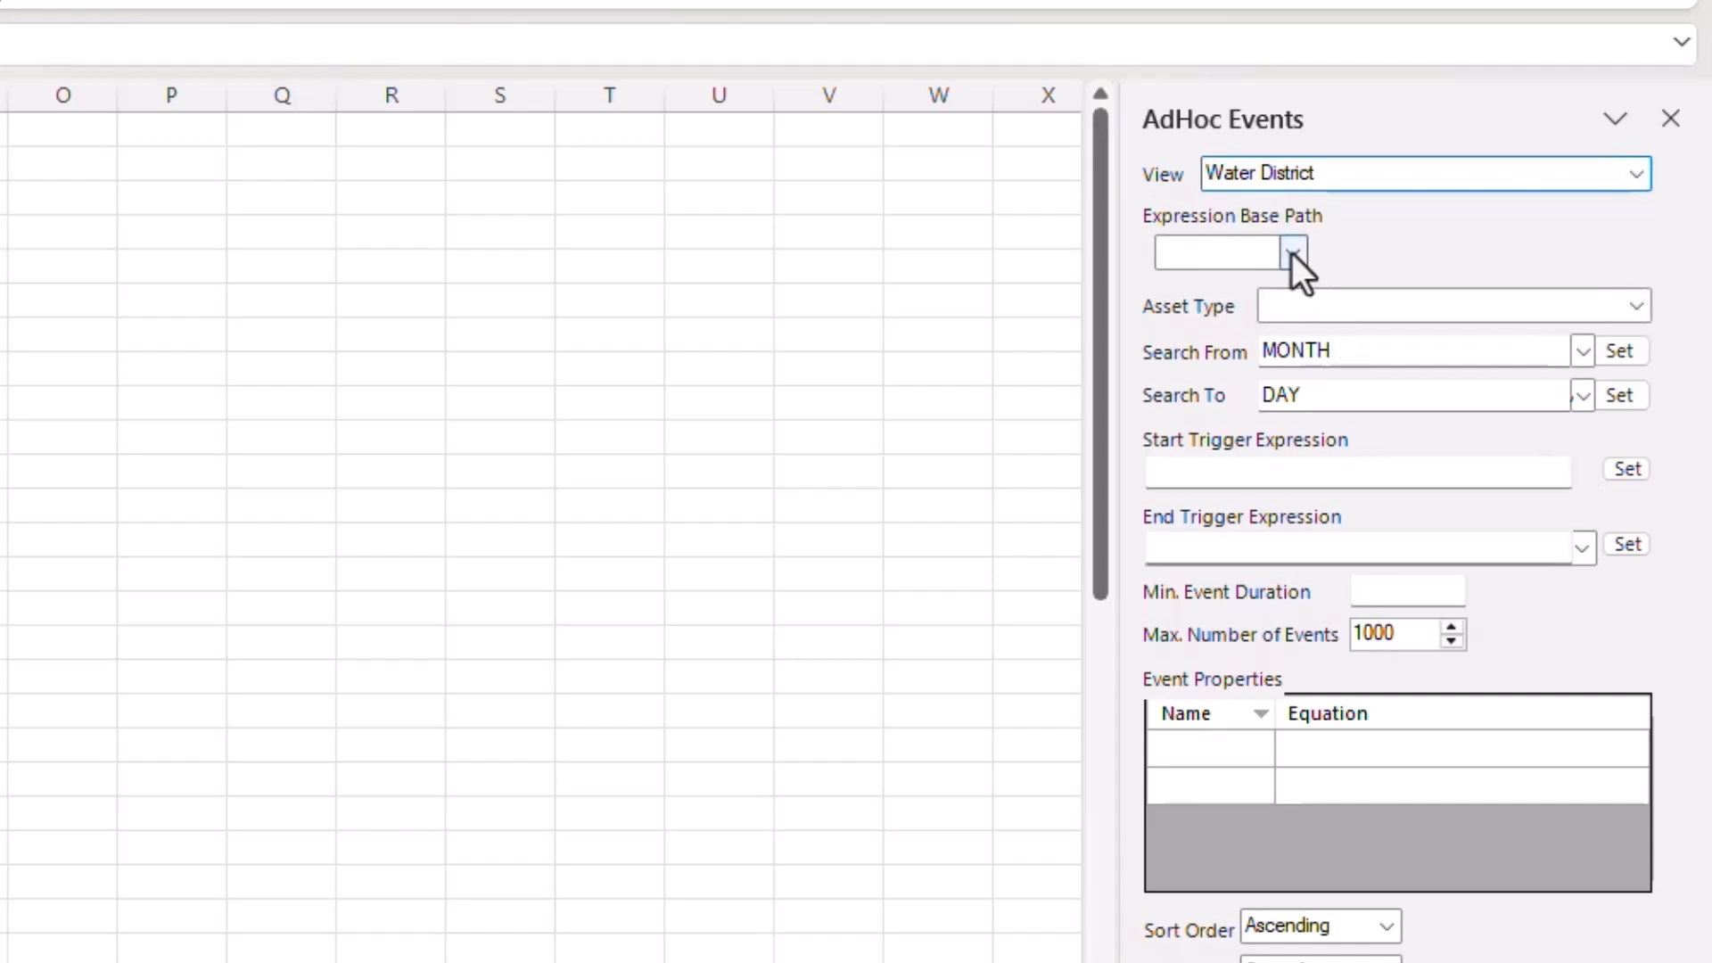
click(1291, 287)
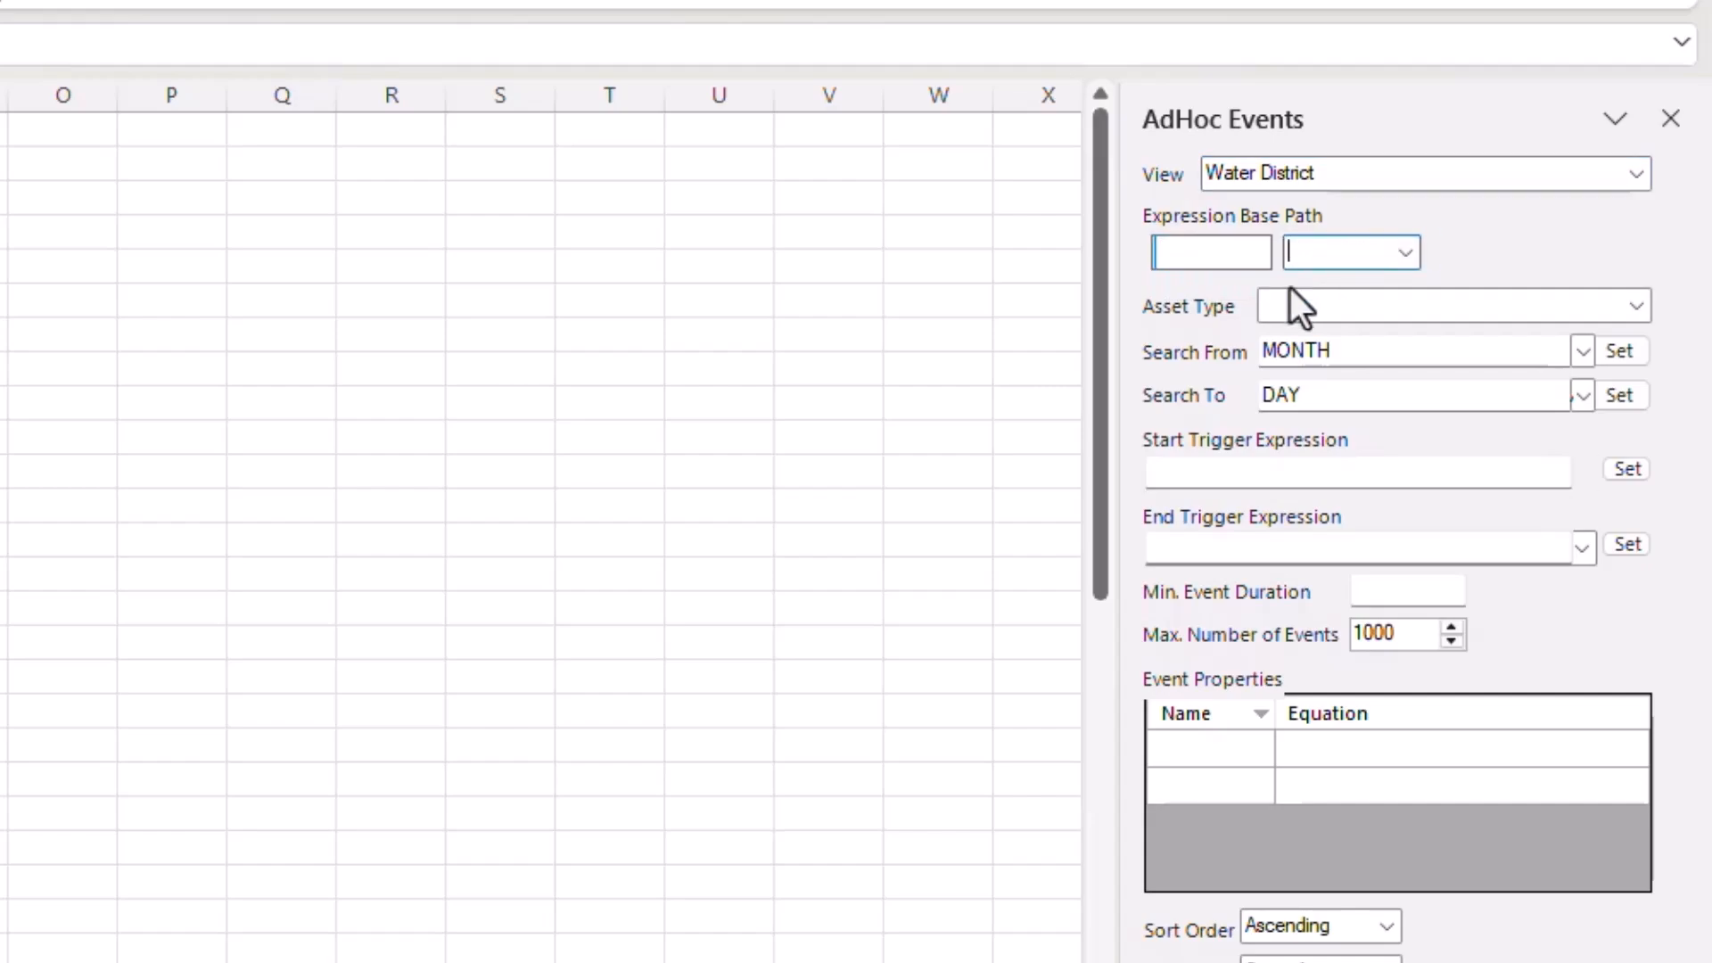
- Finish the base path as CanaryWater > Guadalupe, removing the mistaken Hays and Station01 entries
click(1403, 254)
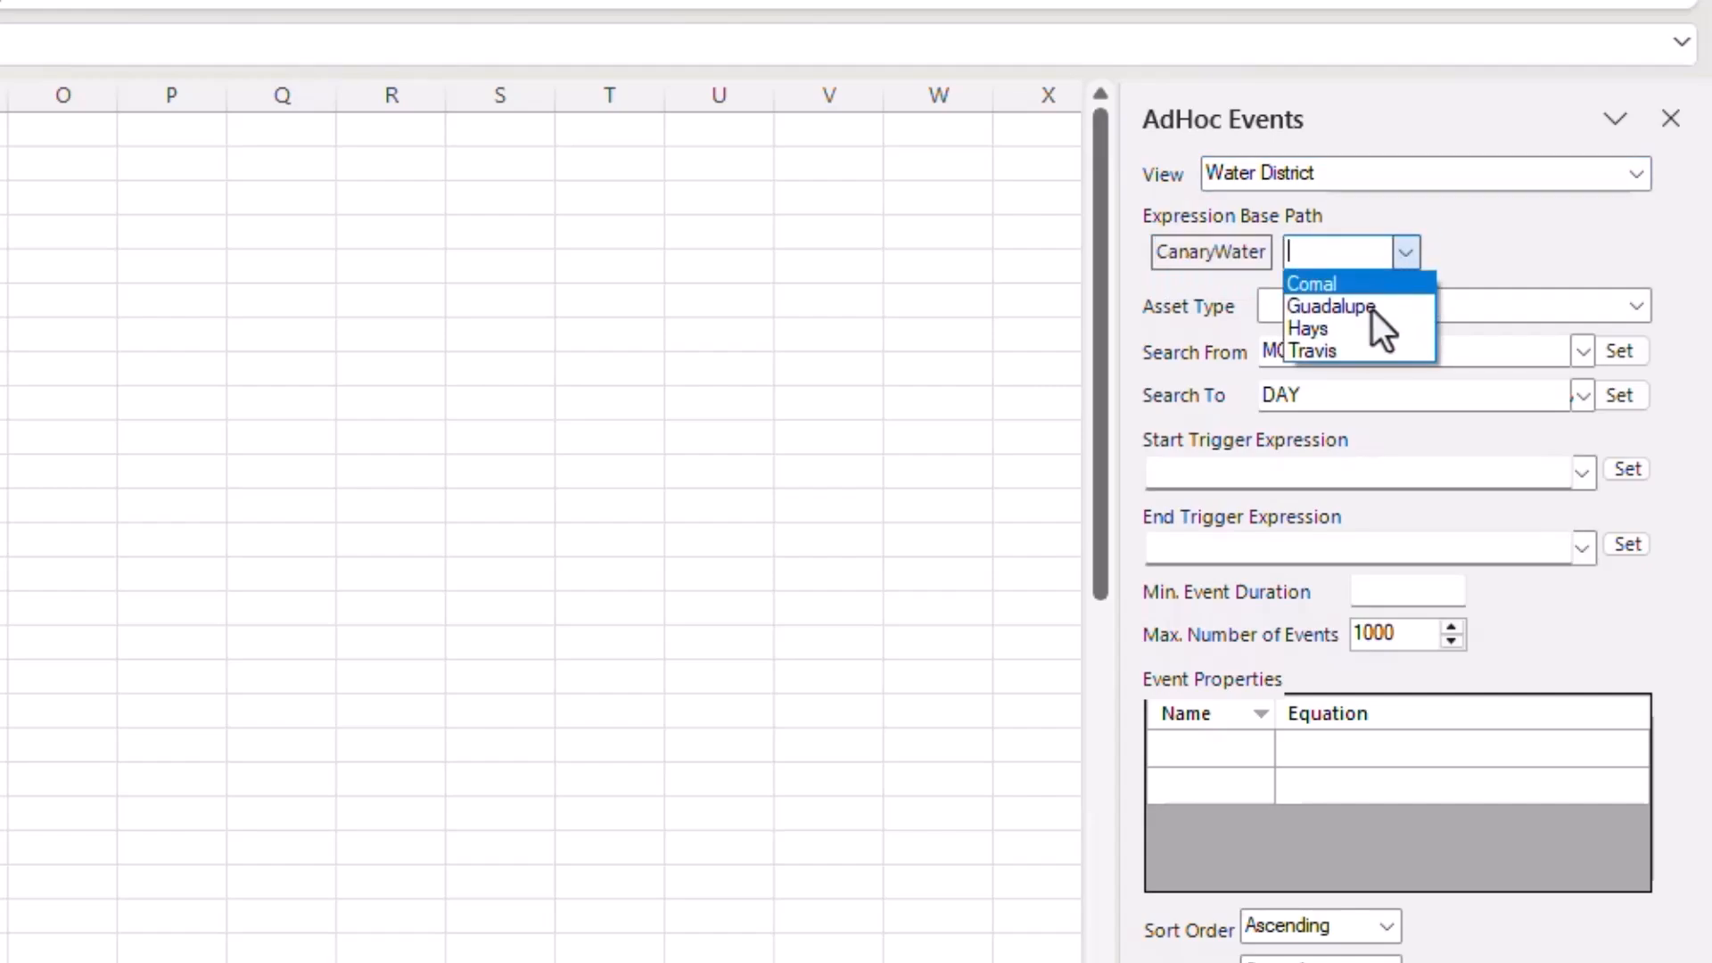
click(1369, 327)
click(1457, 253)
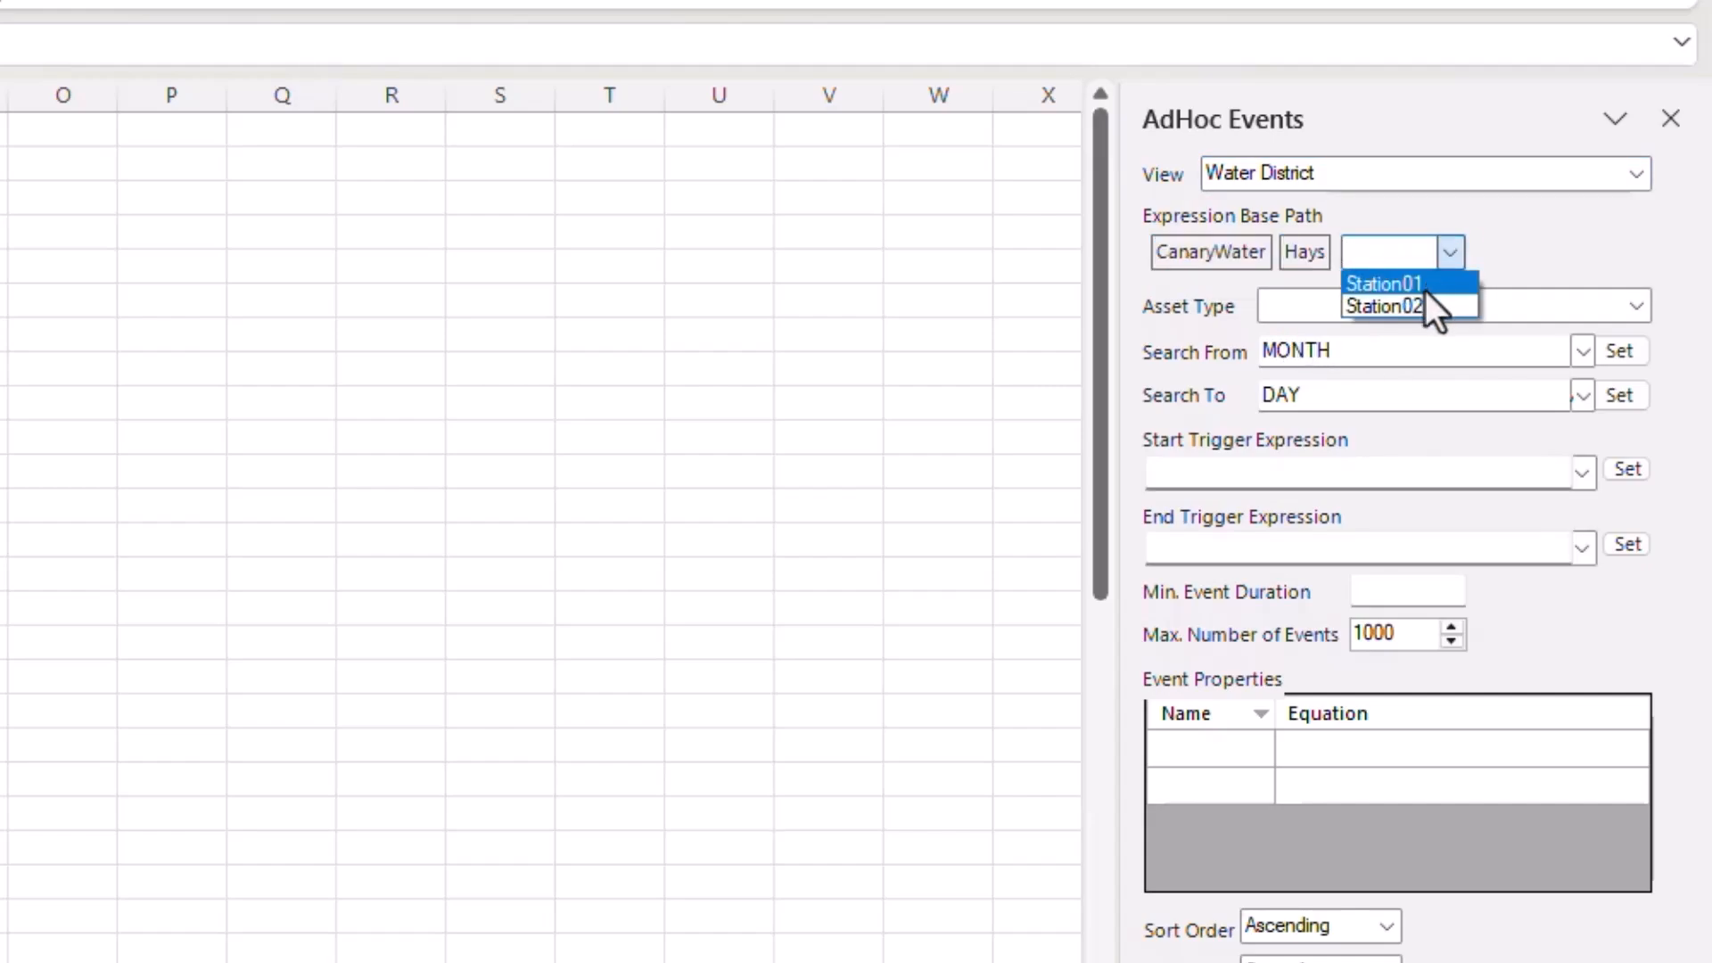
click(1424, 291)
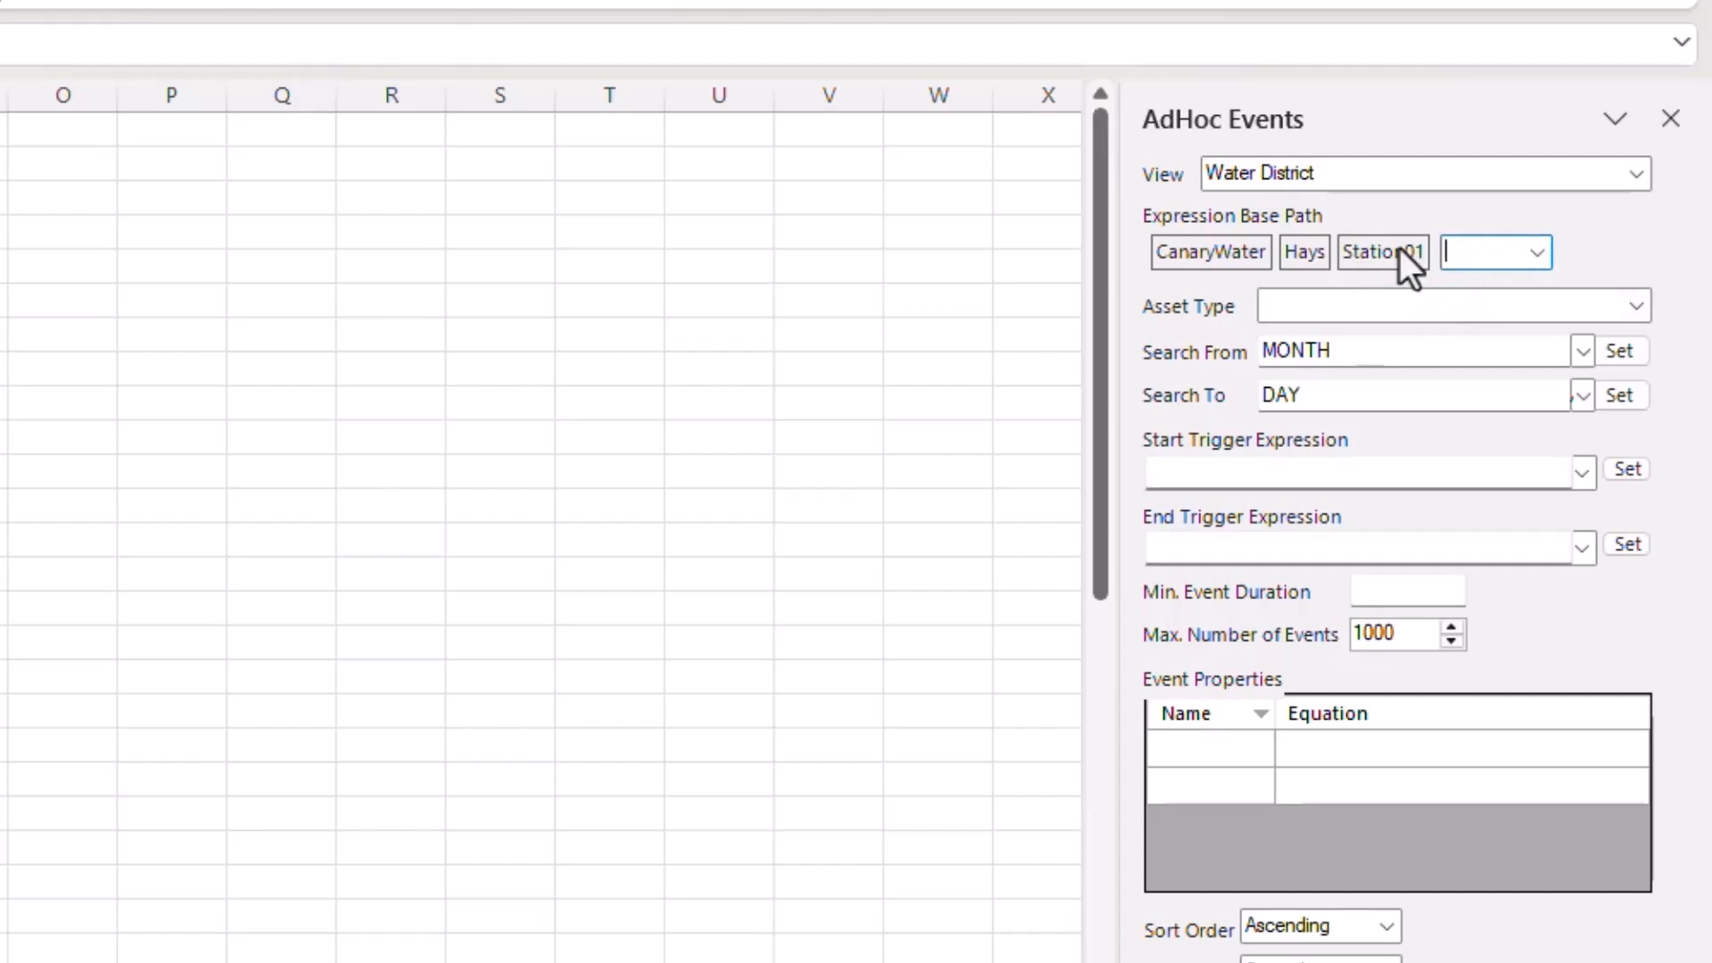
click(1399, 249)
click(1300, 255)
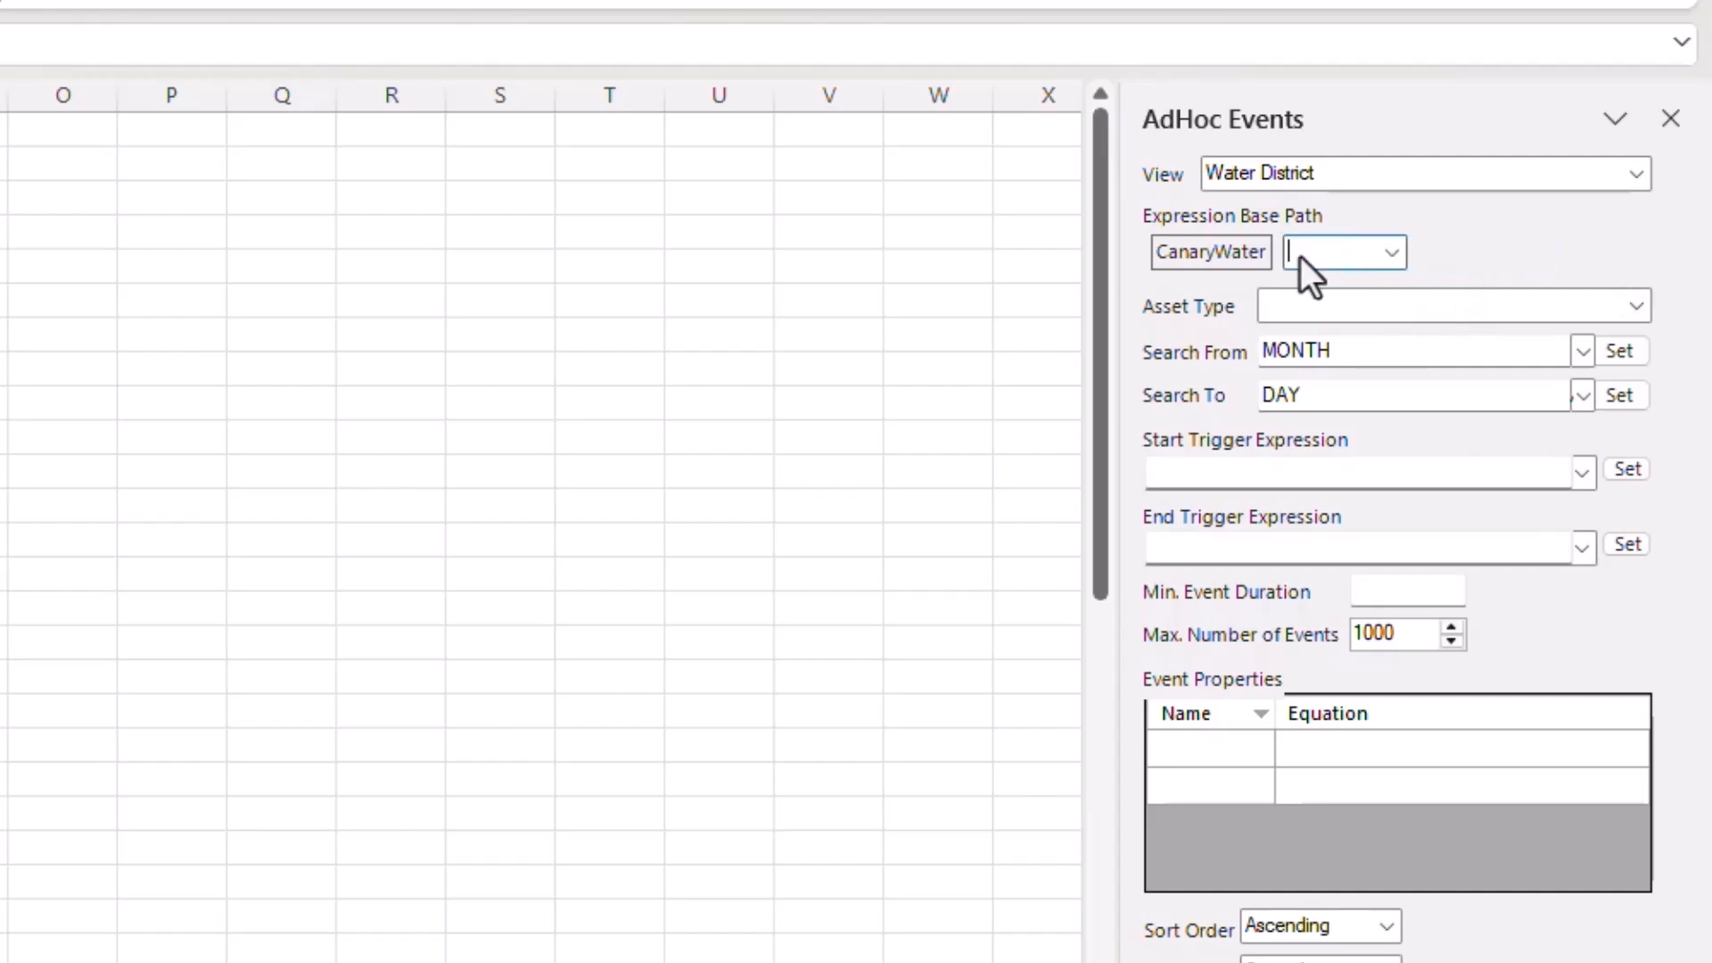
click(1402, 254)
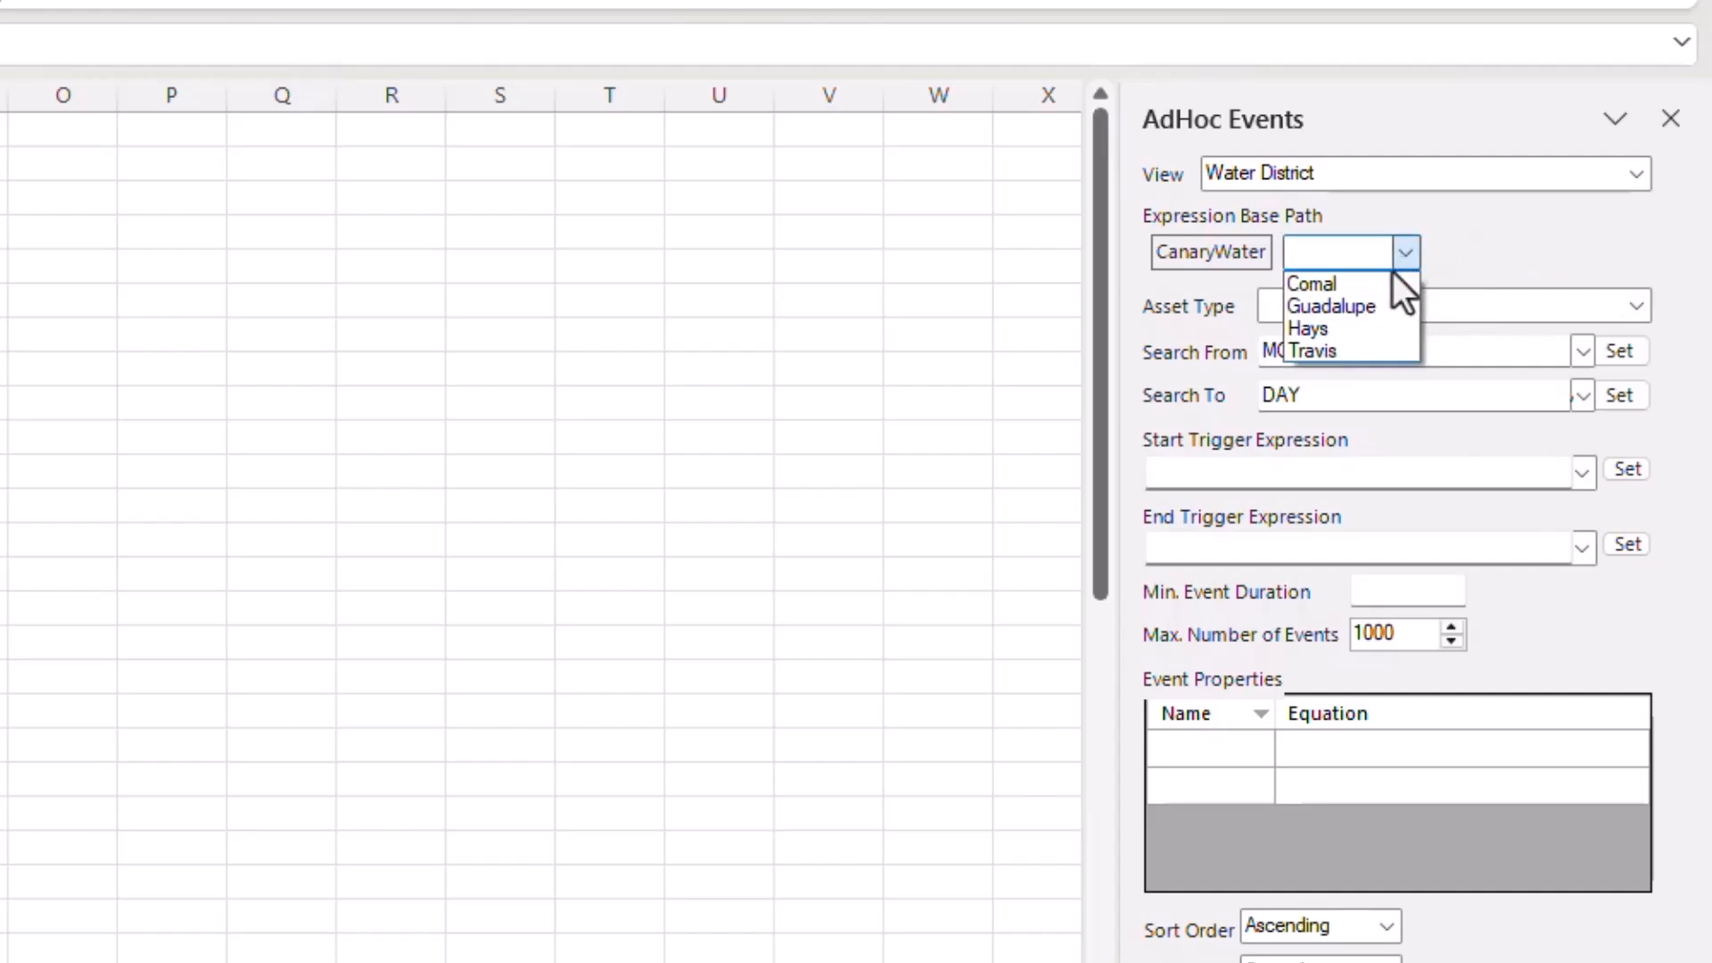
click(1377, 300)
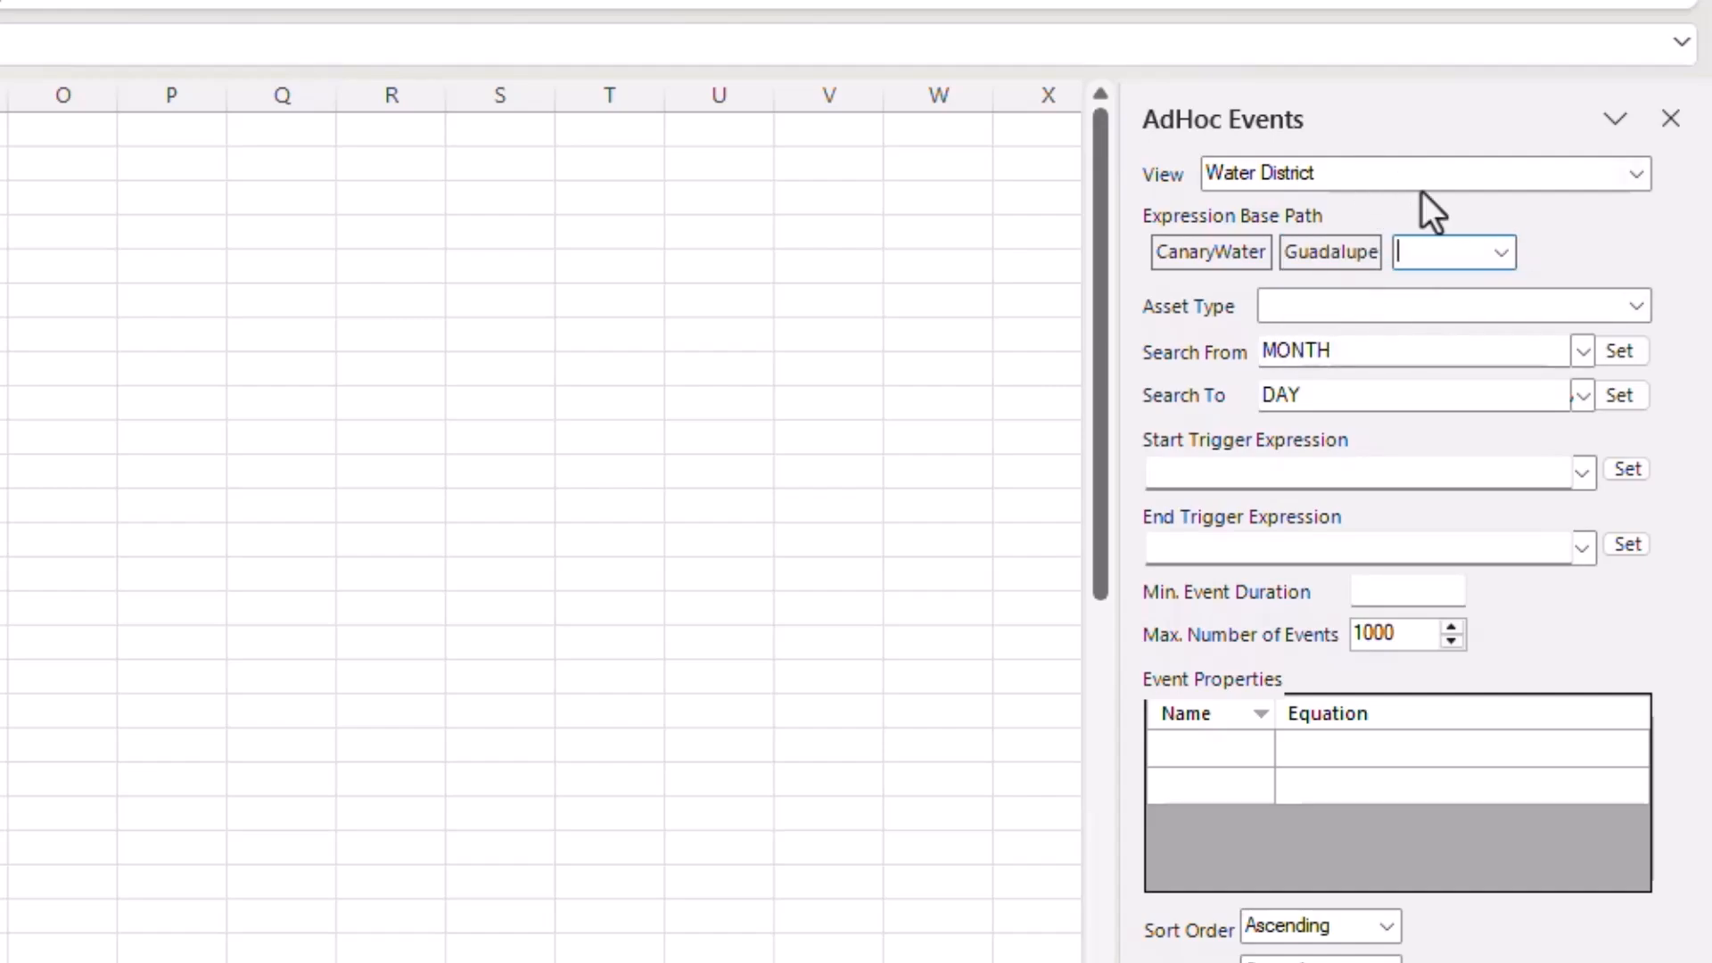
click(1646, 303)
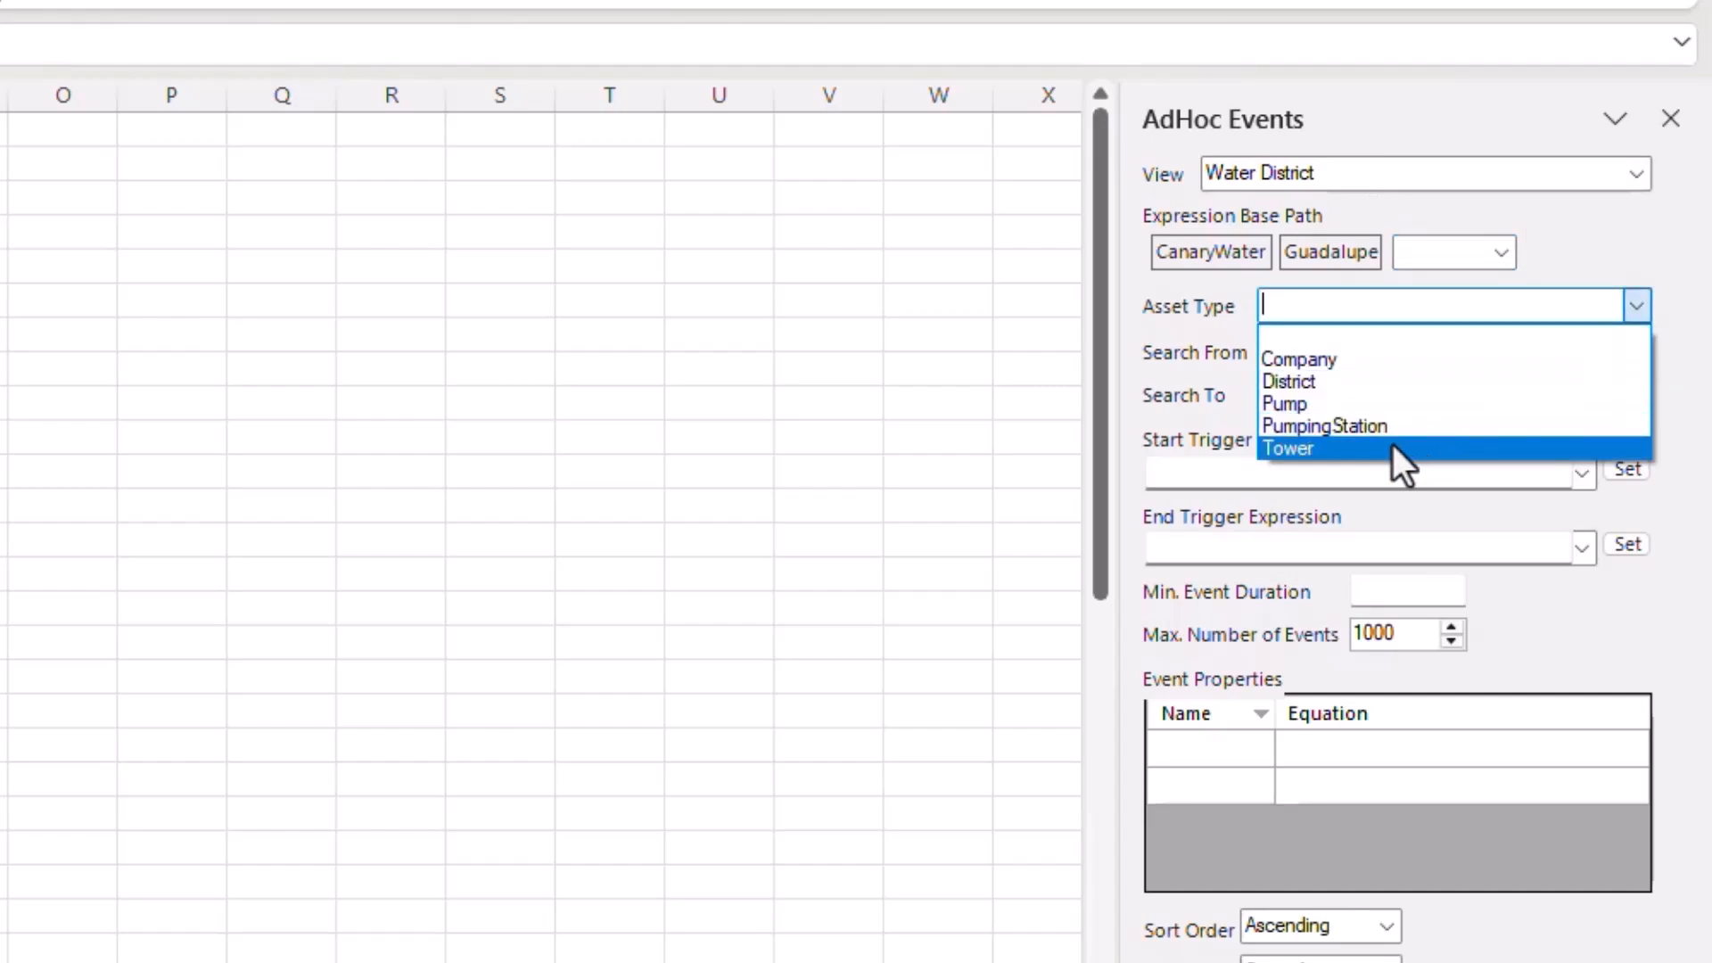
- Set the asset type to Pump for the event search
click(1338, 406)
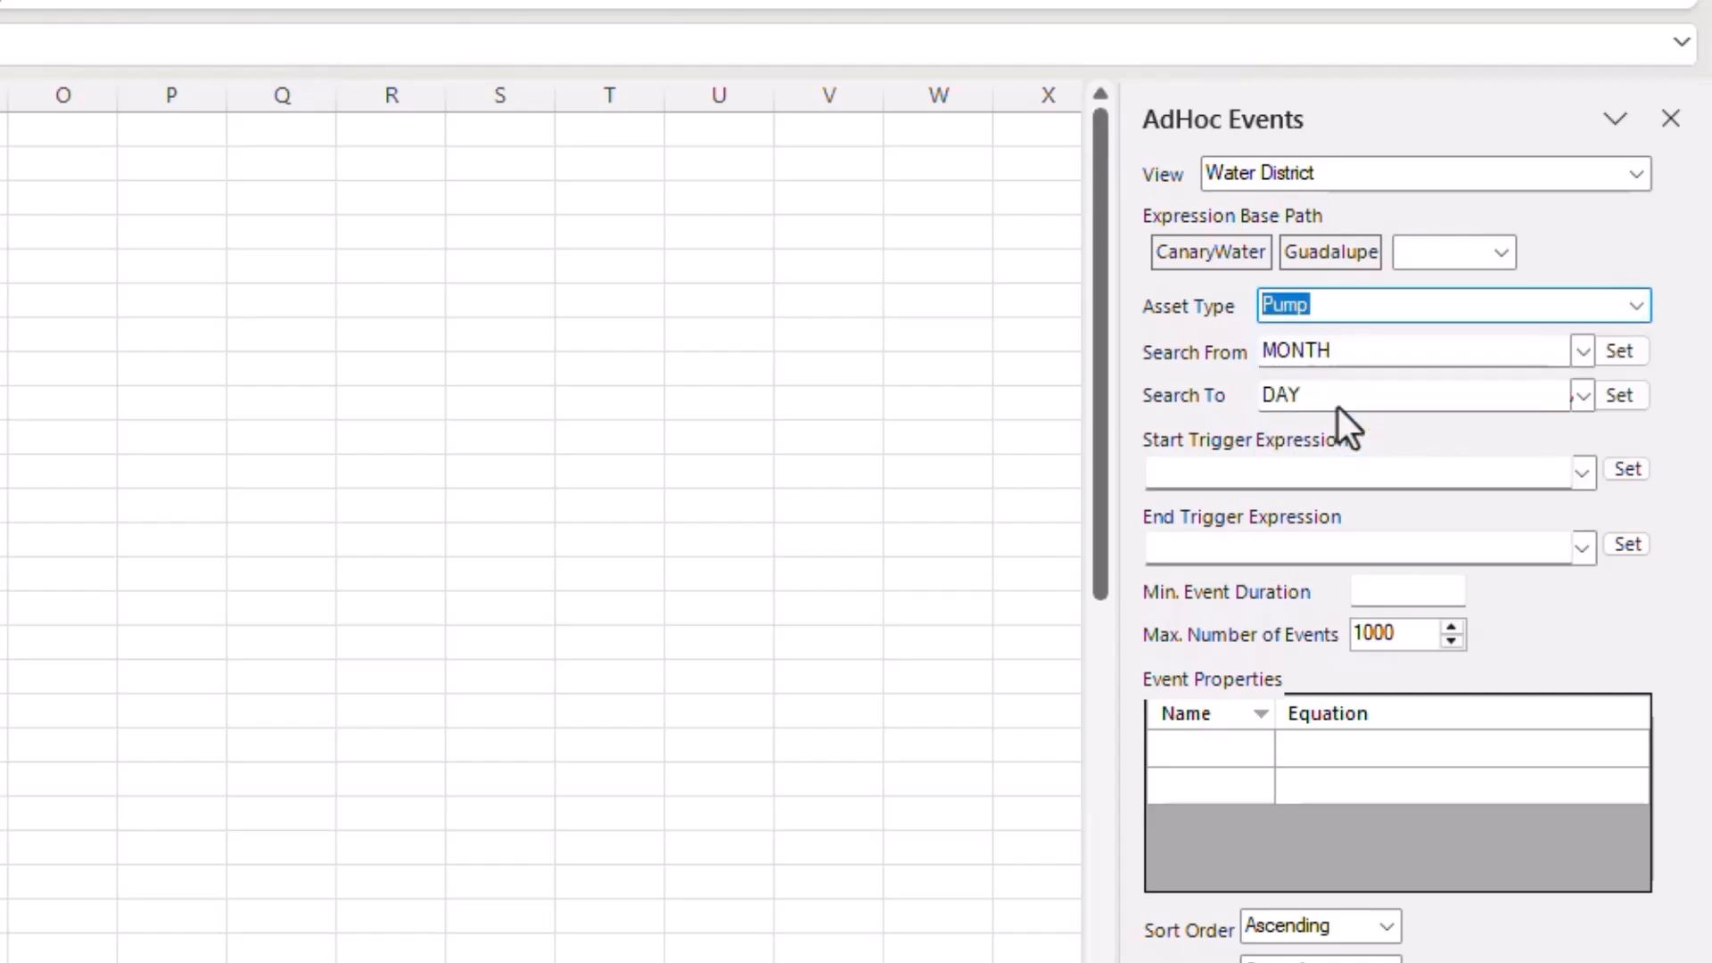
click(1345, 352)
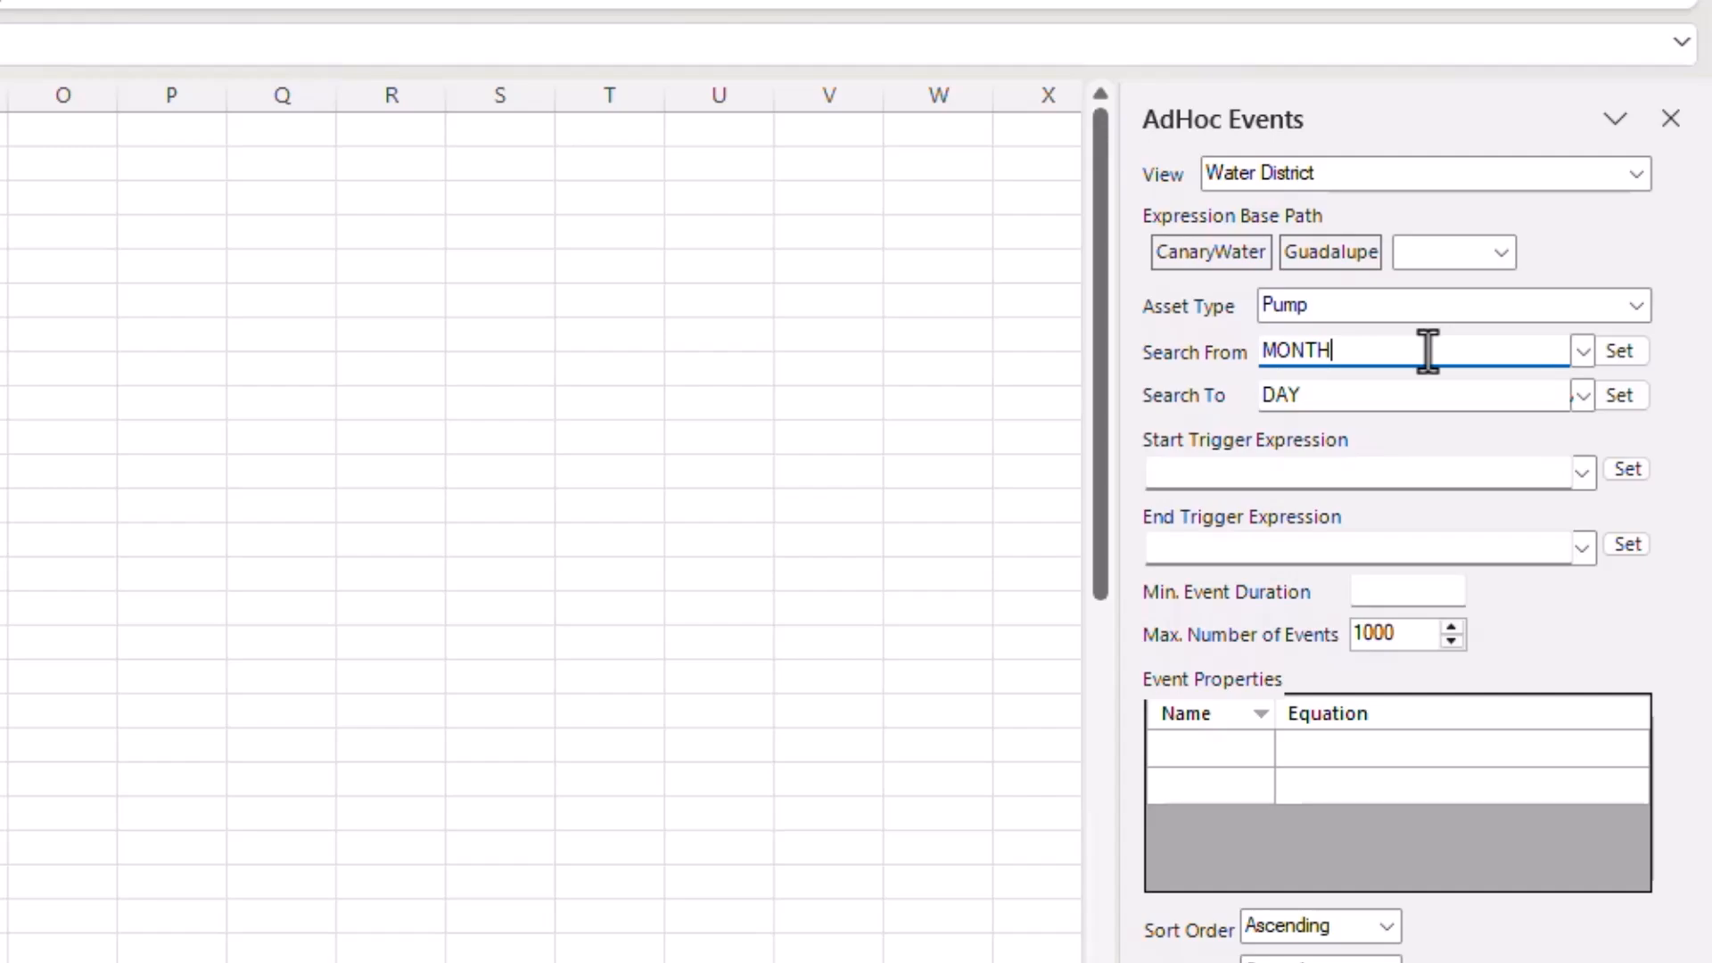
- Set Search From to MONTH+1w and Search To to September 22, 2025
text(+1w)
click(1581, 401)
click(1300, 584)
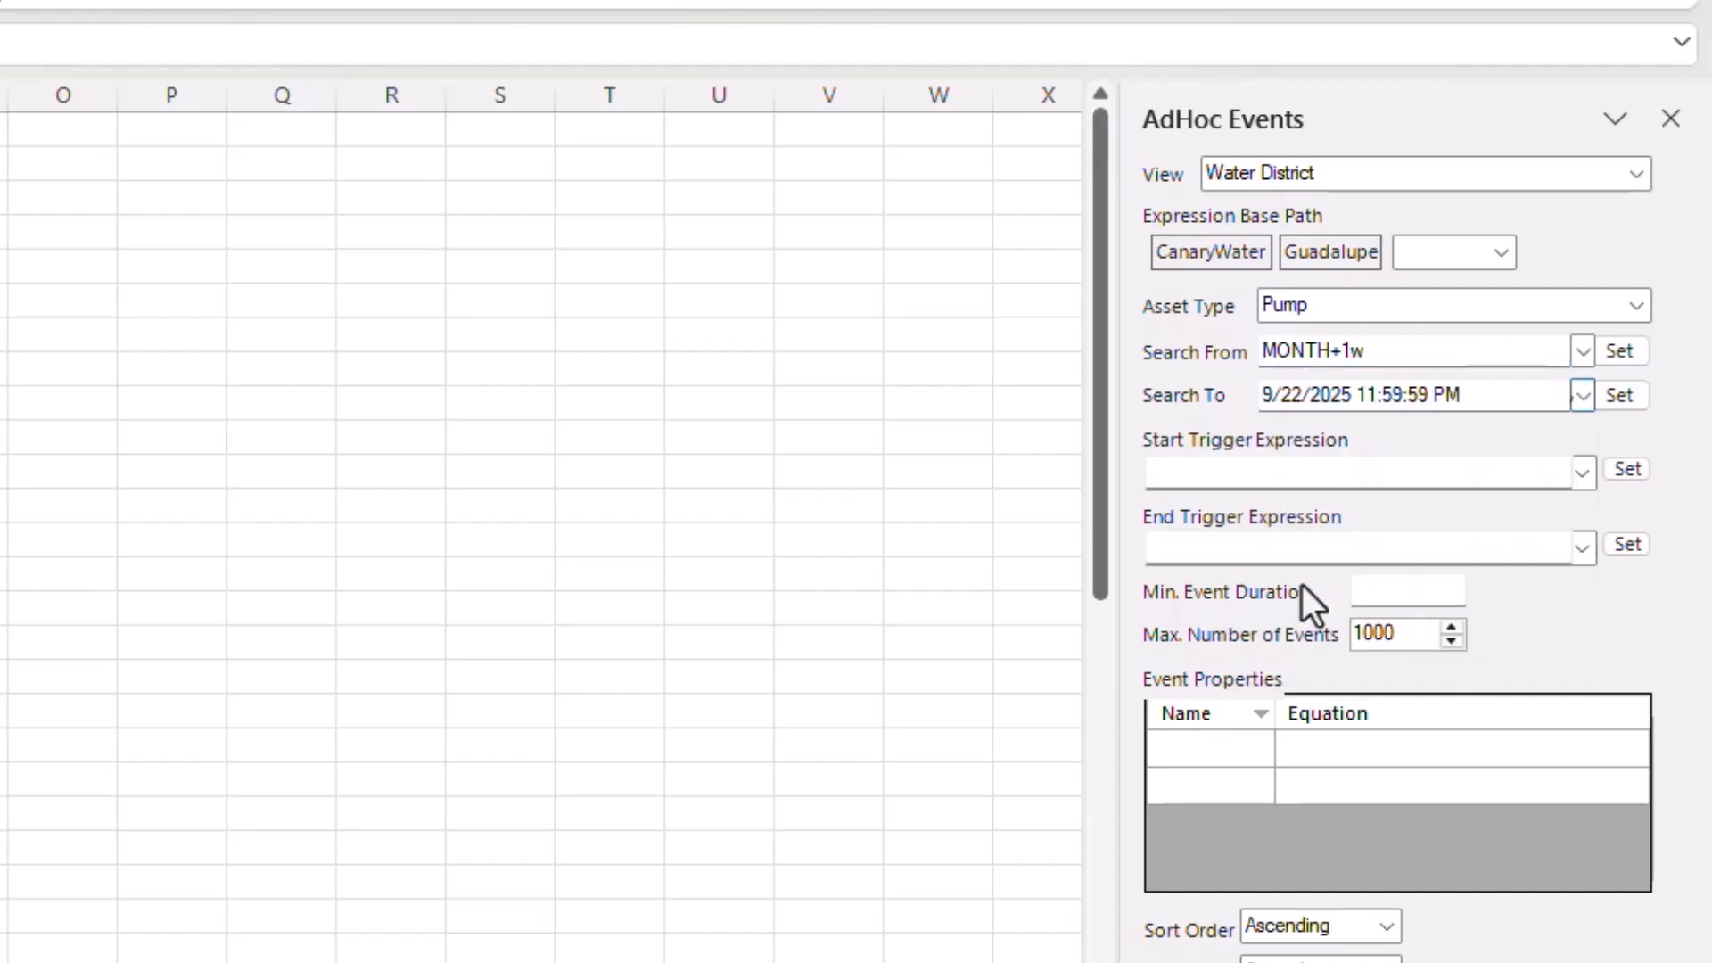
click(1353, 479)
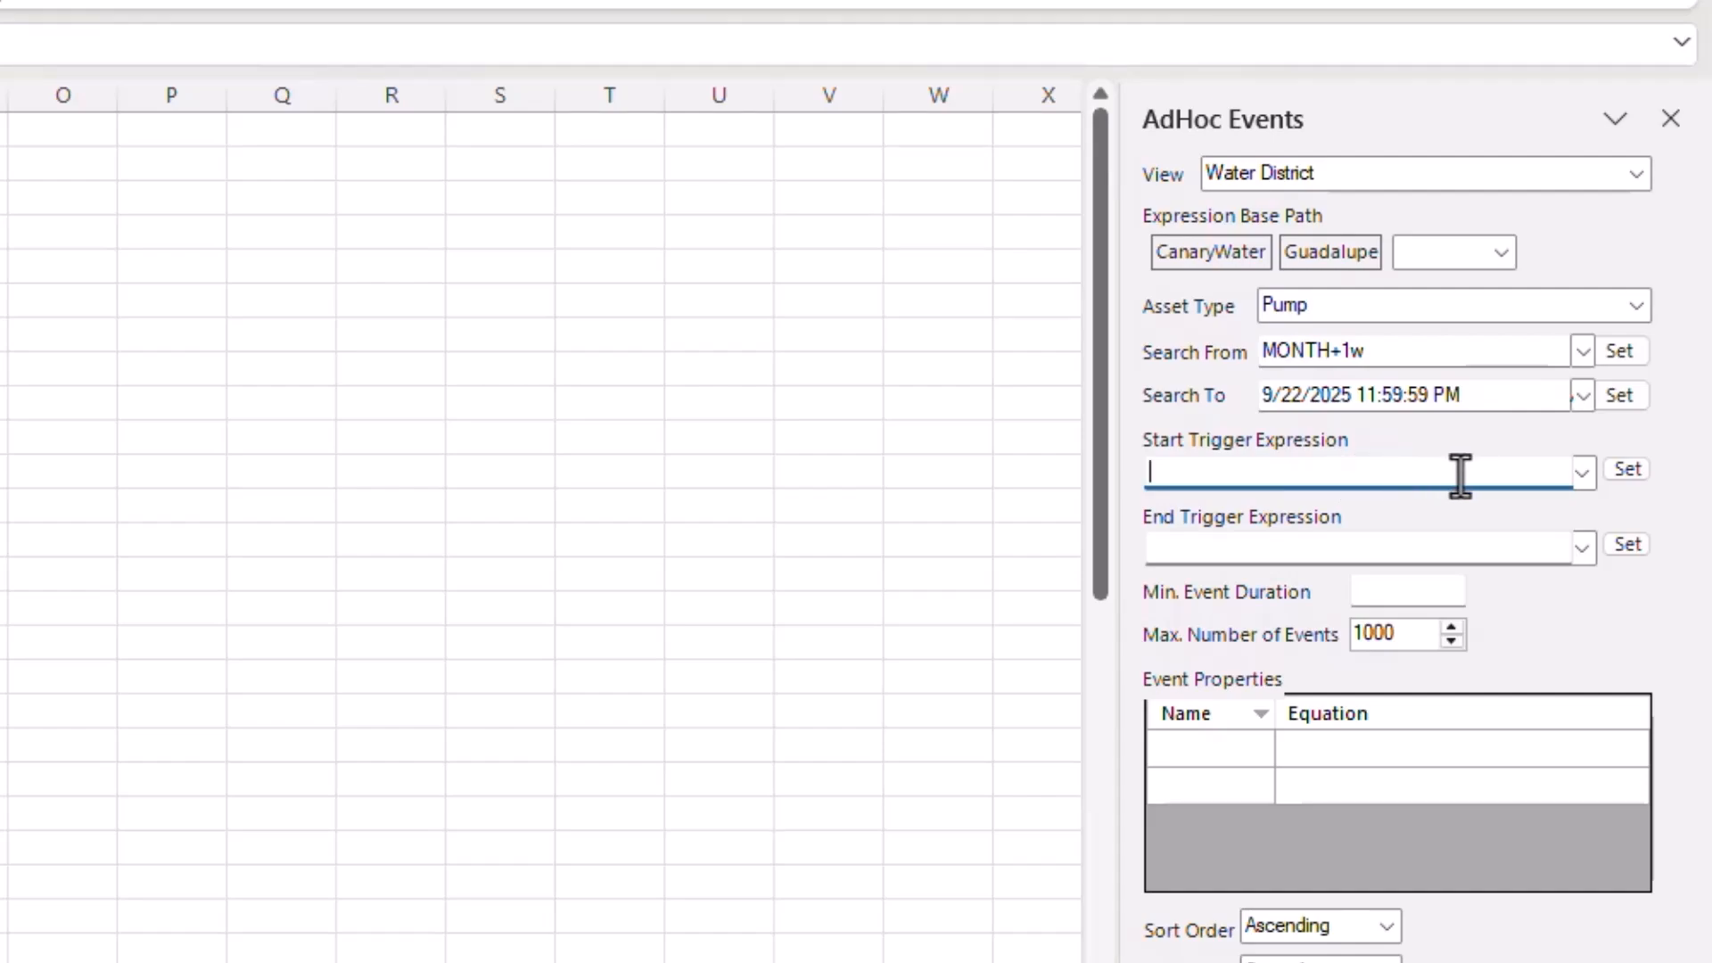
- Enter the start trigger expression [Flow]>15000 and a 30s minimum event duration
click(1576, 484)
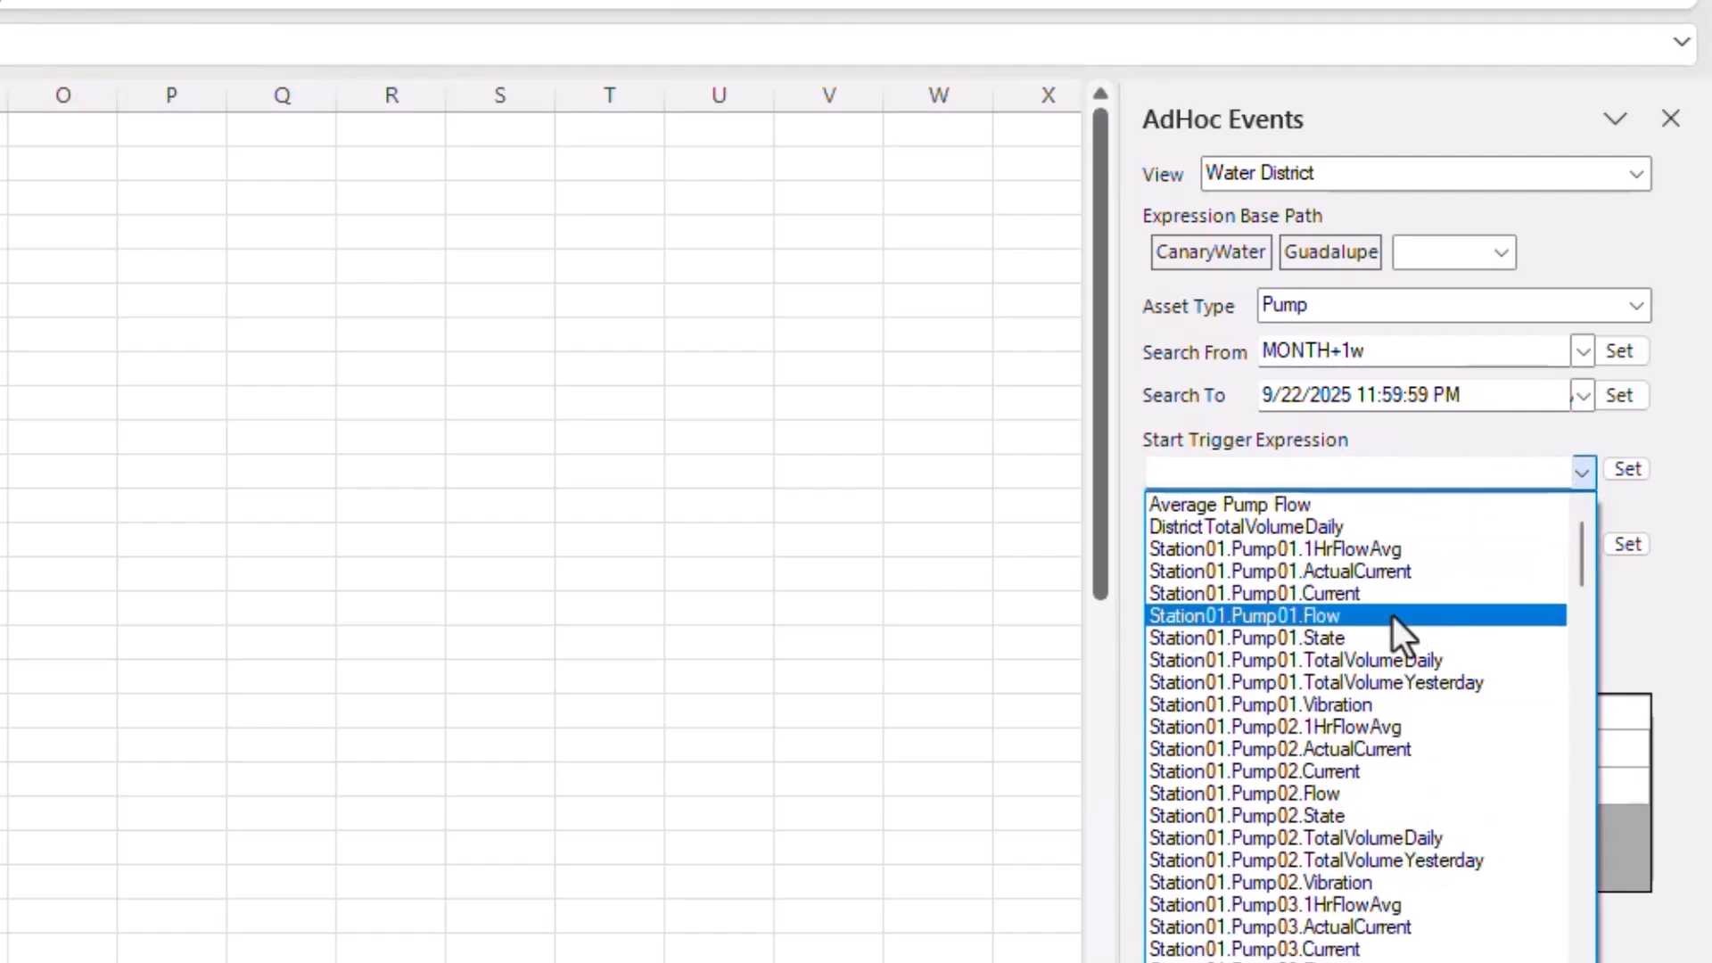
scroll(1382, 629, down, 1)
scroll(1382, 630, down, 4)
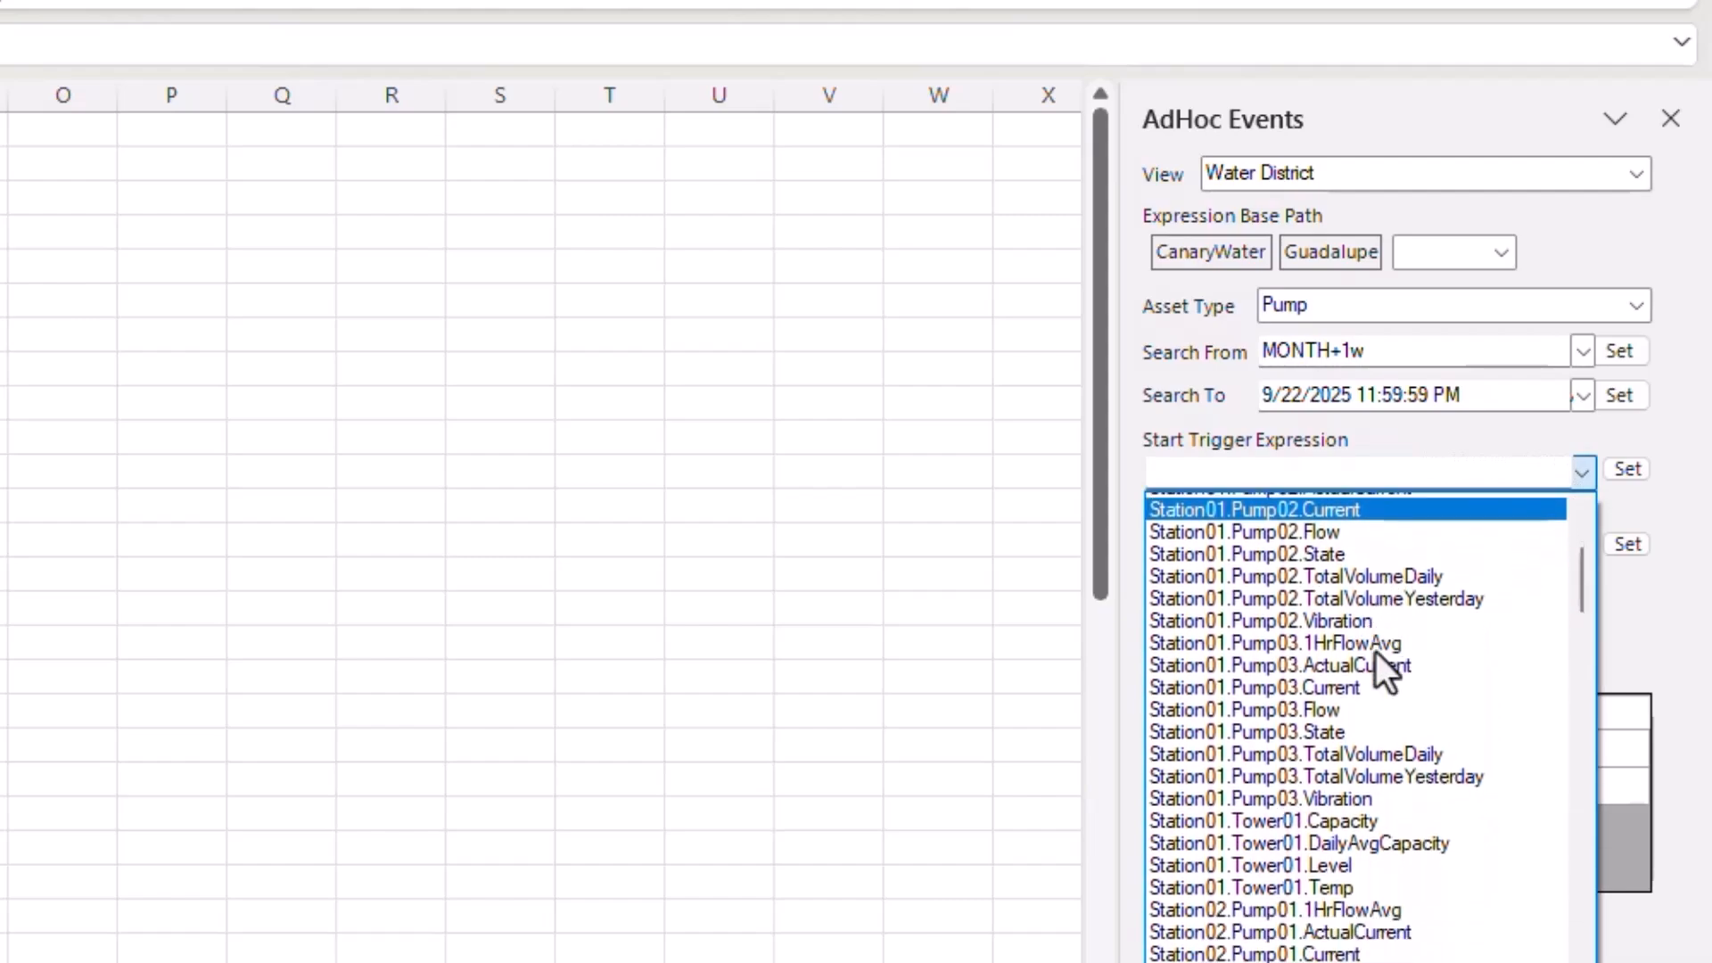
scroll(1375, 660, down, 1)
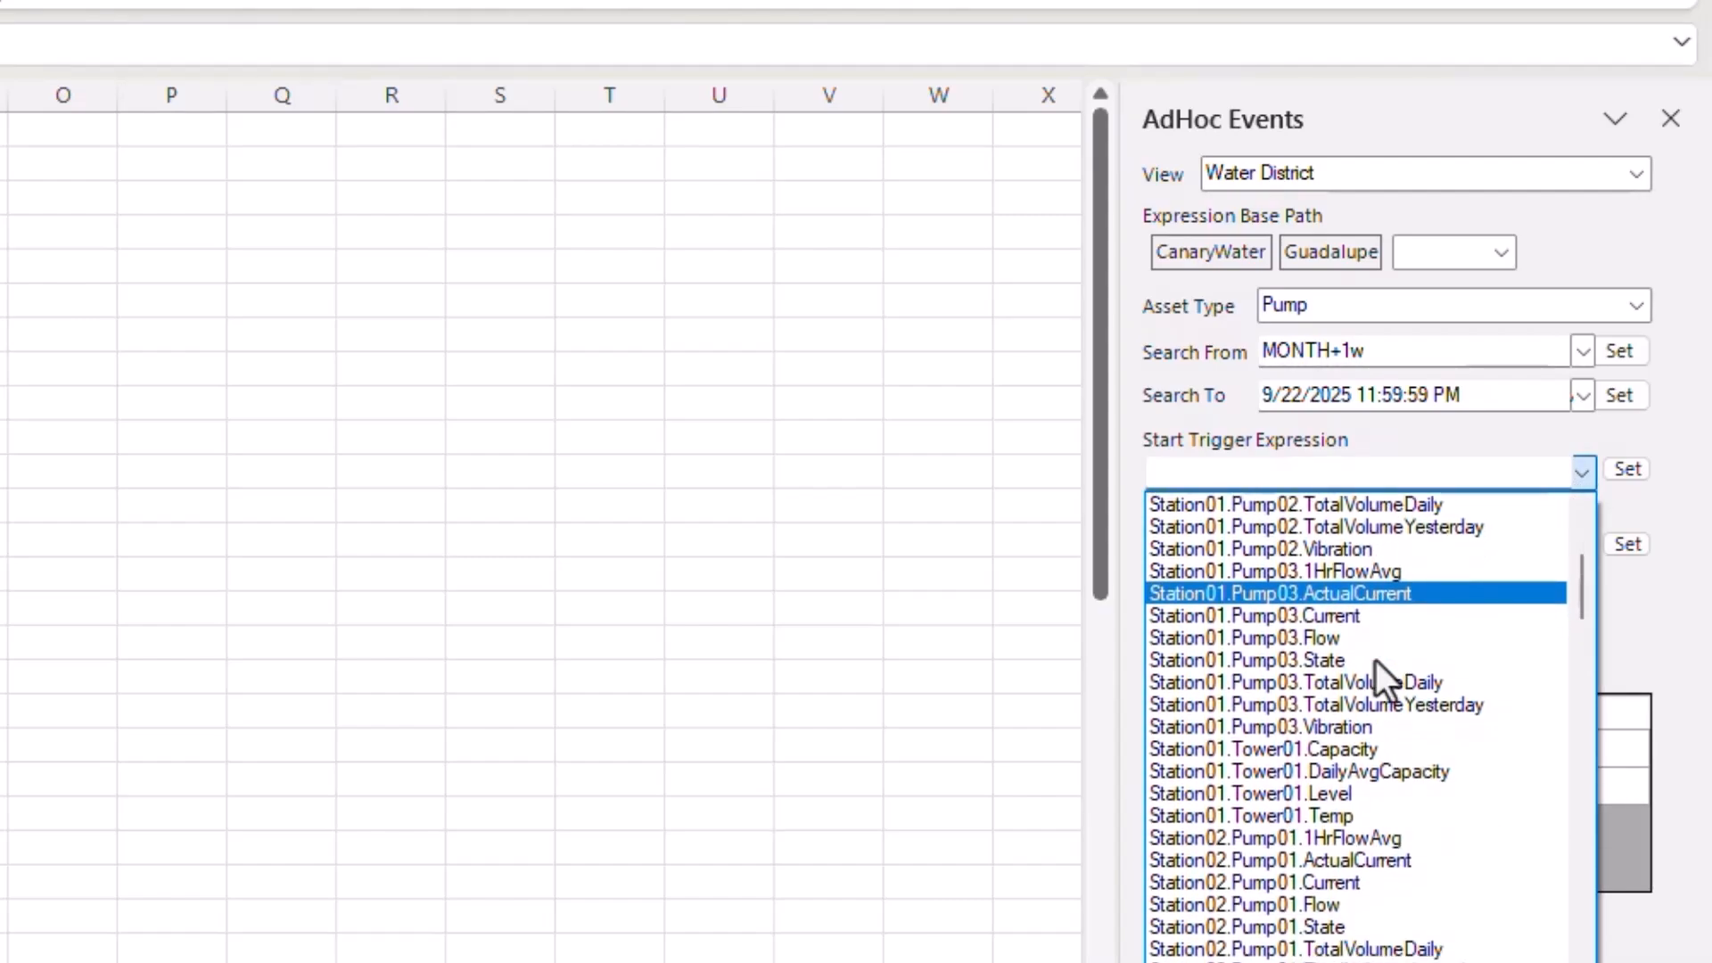
click(1334, 476)
click(1332, 473)
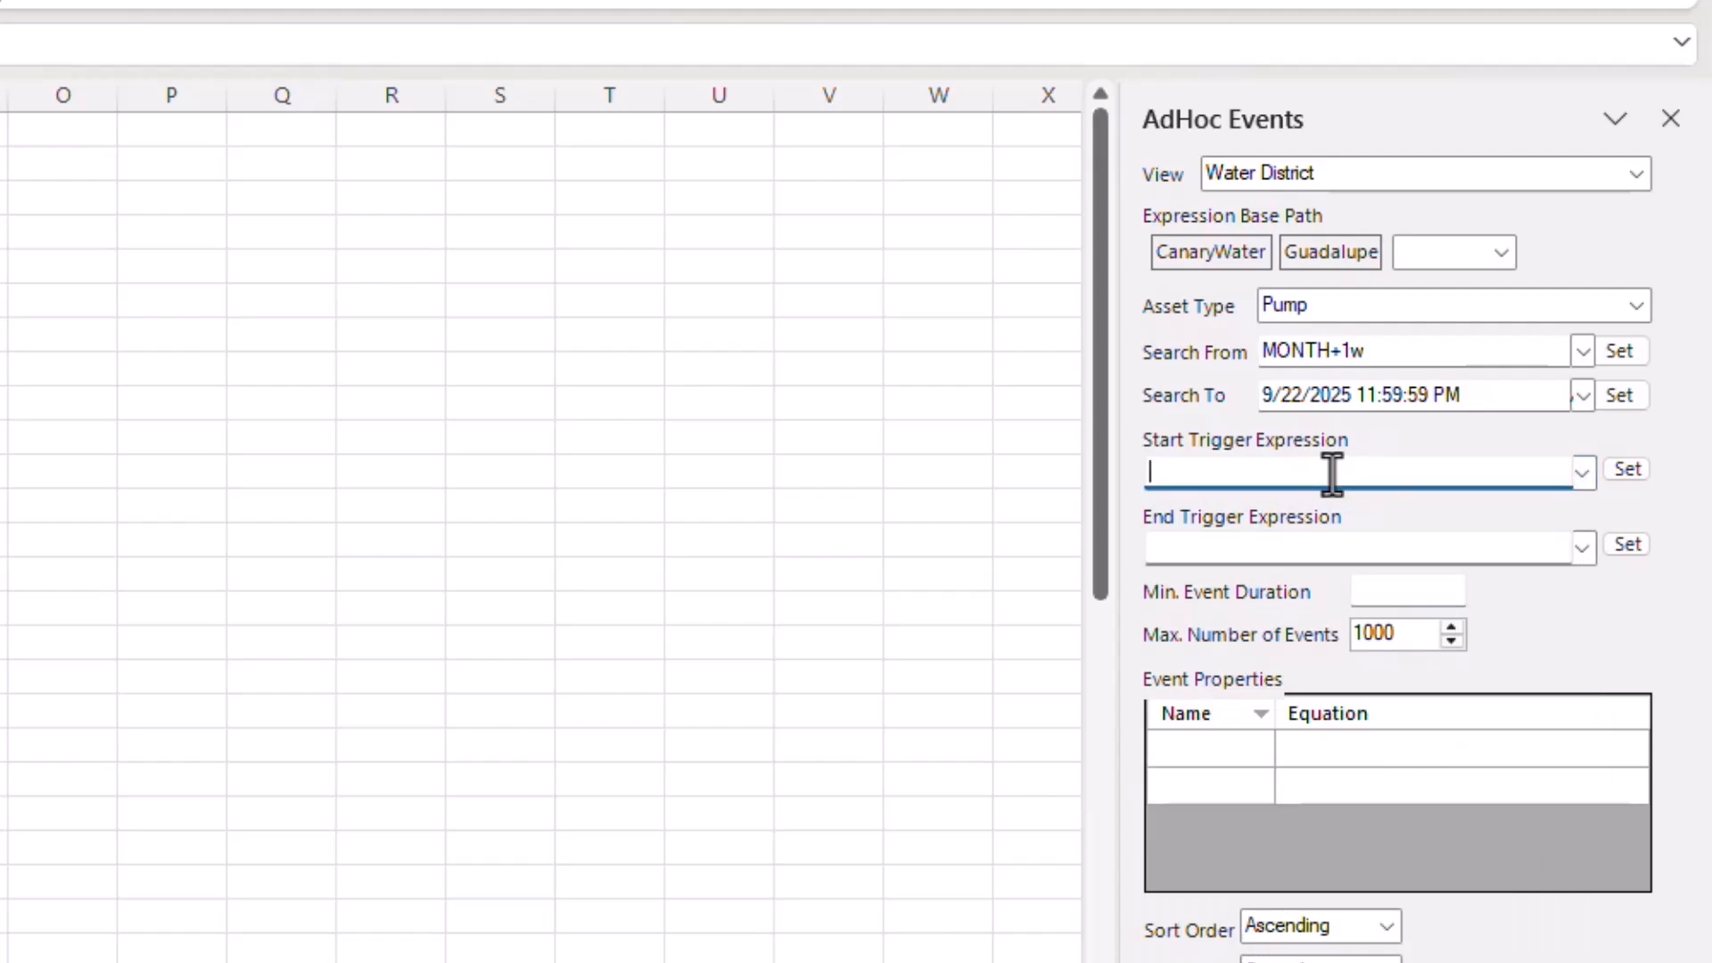
text([Flow]>1)
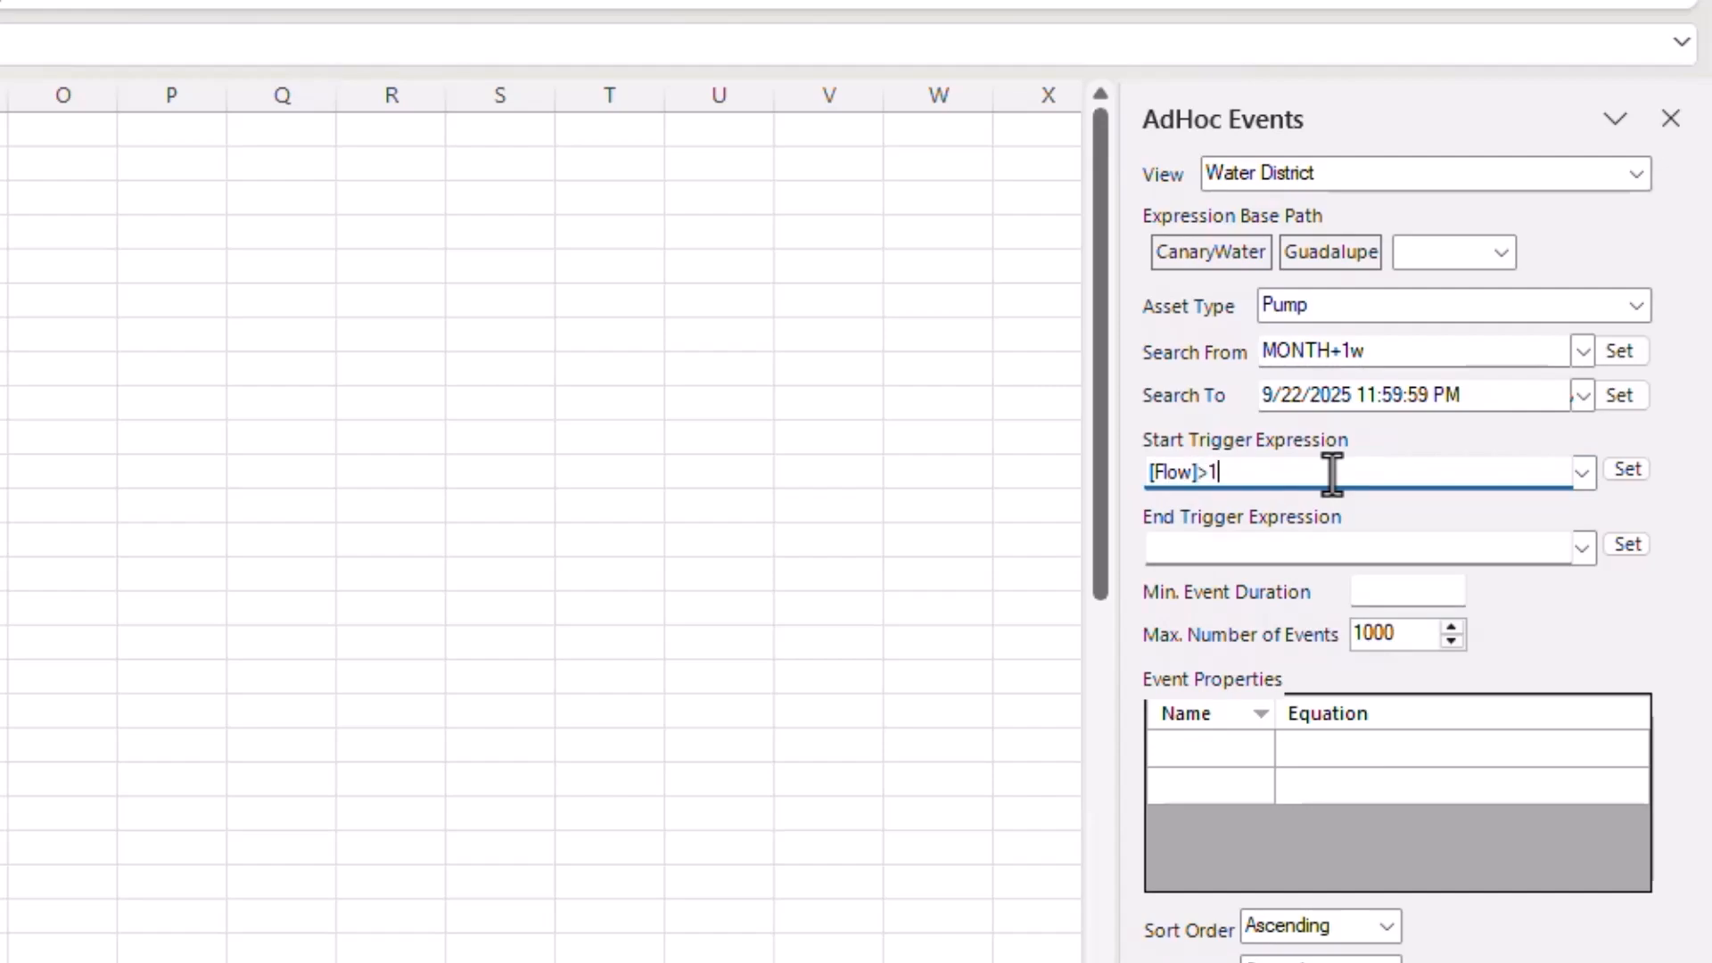
text(5000)
click(1350, 547)
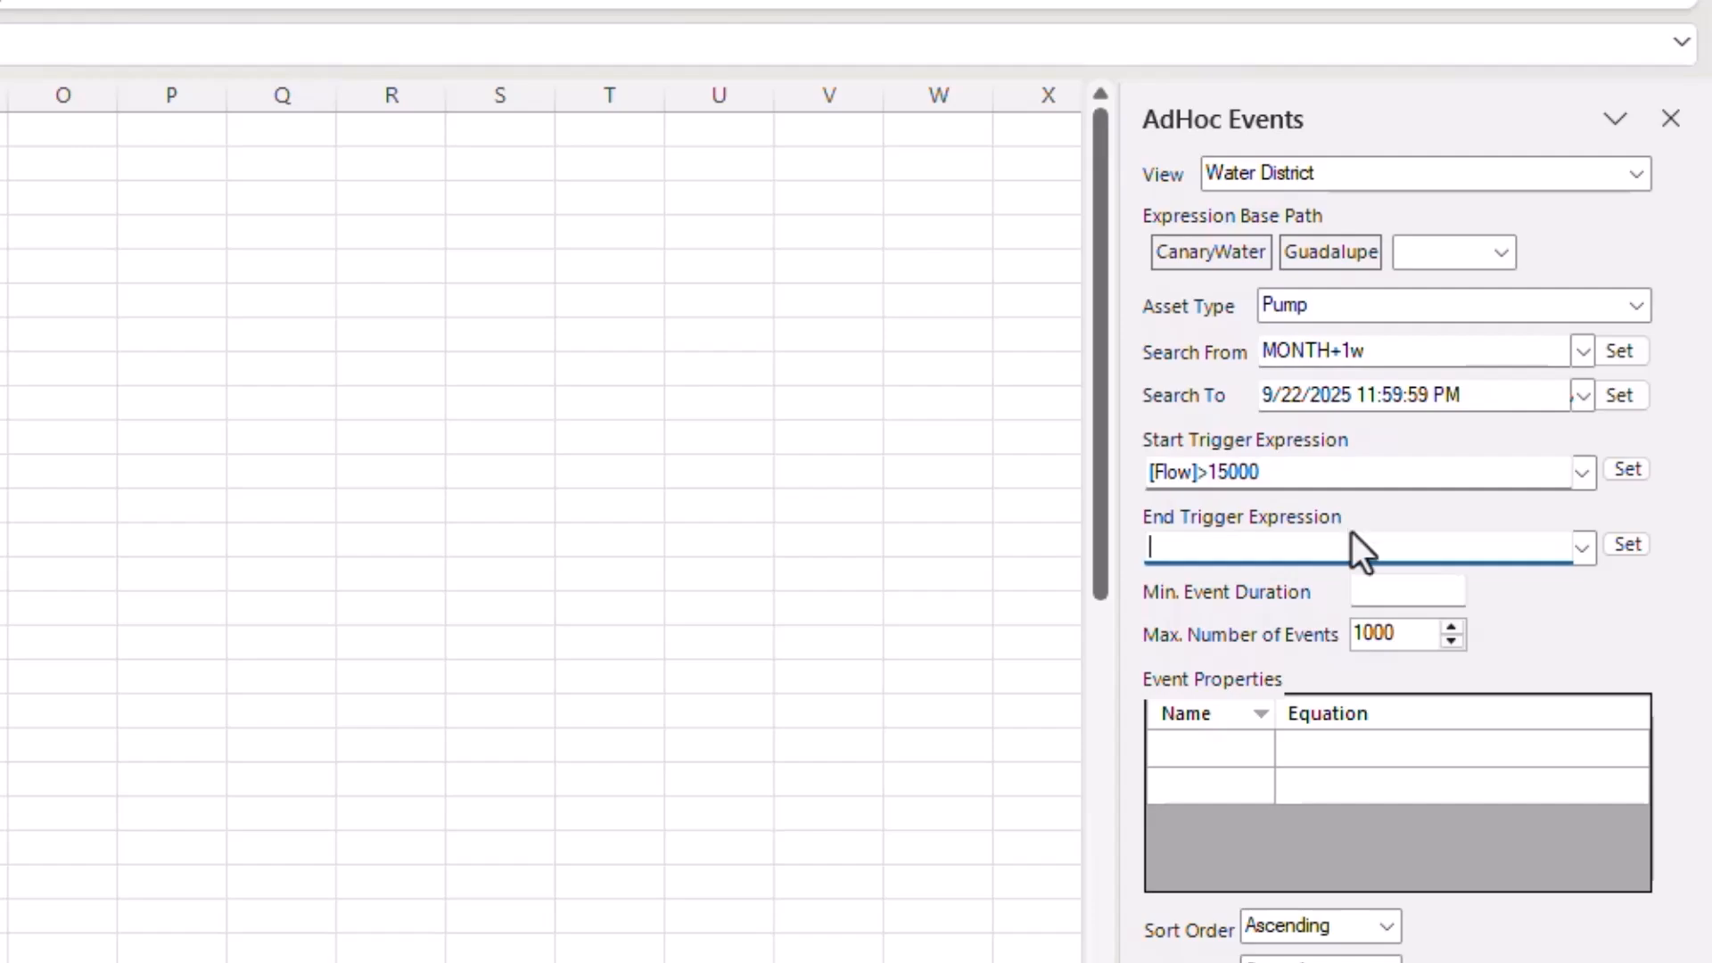
click(1346, 474)
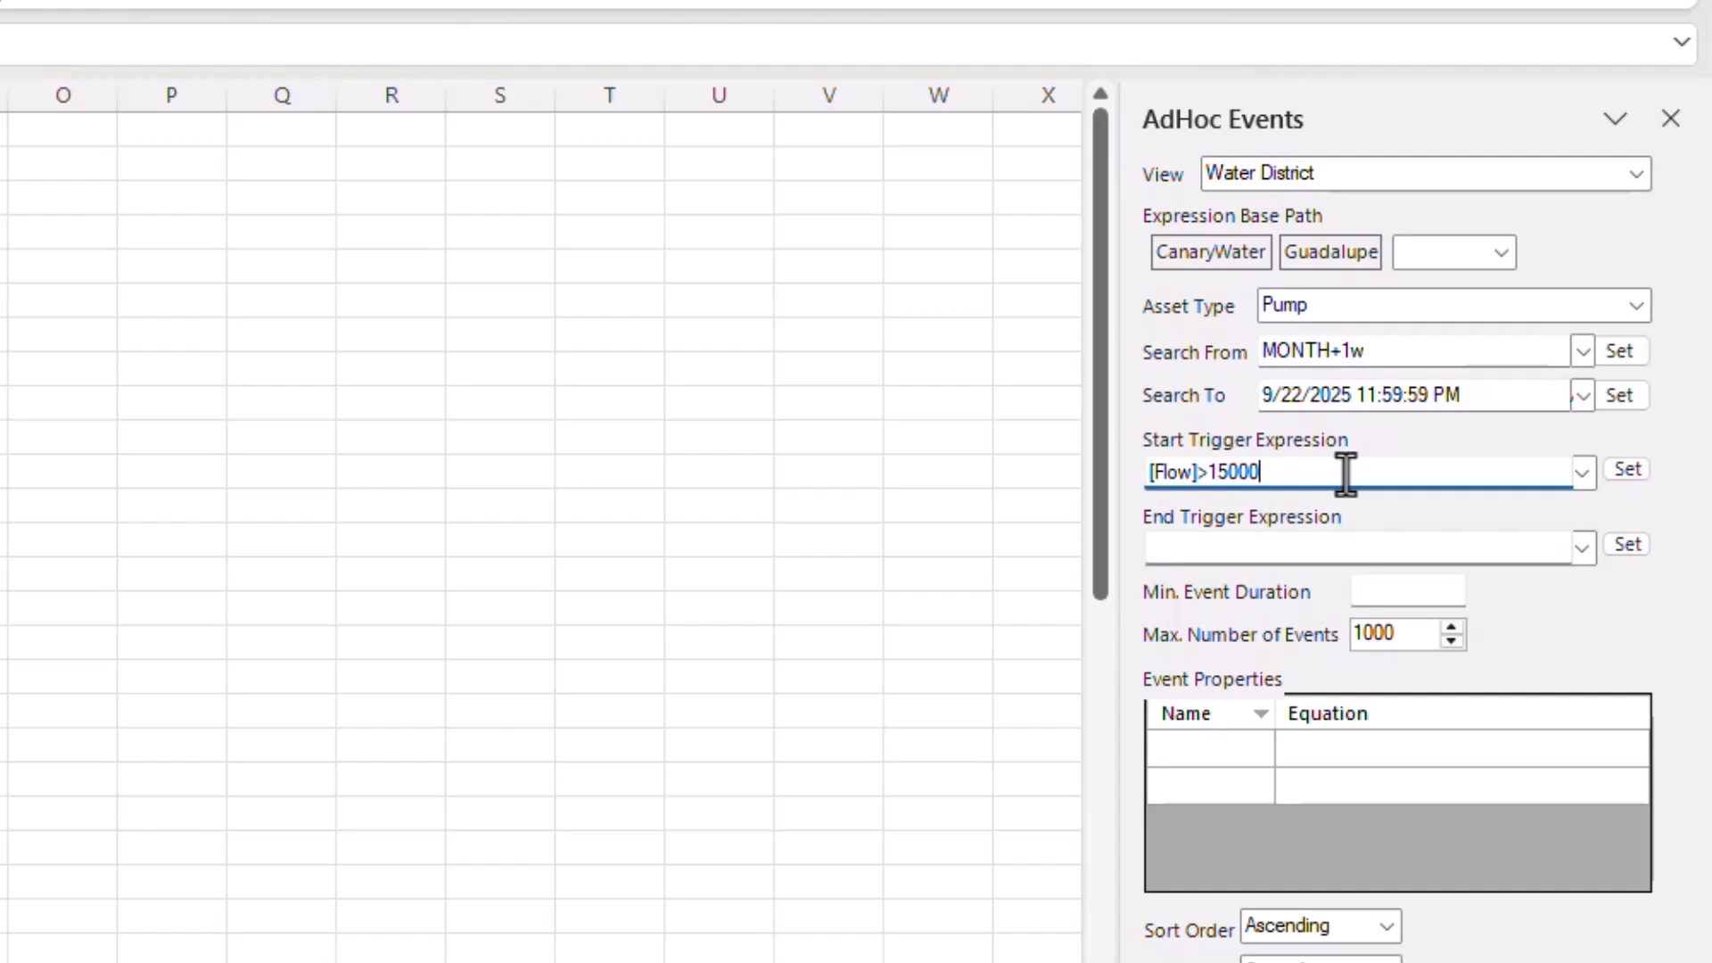
click(1400, 595)
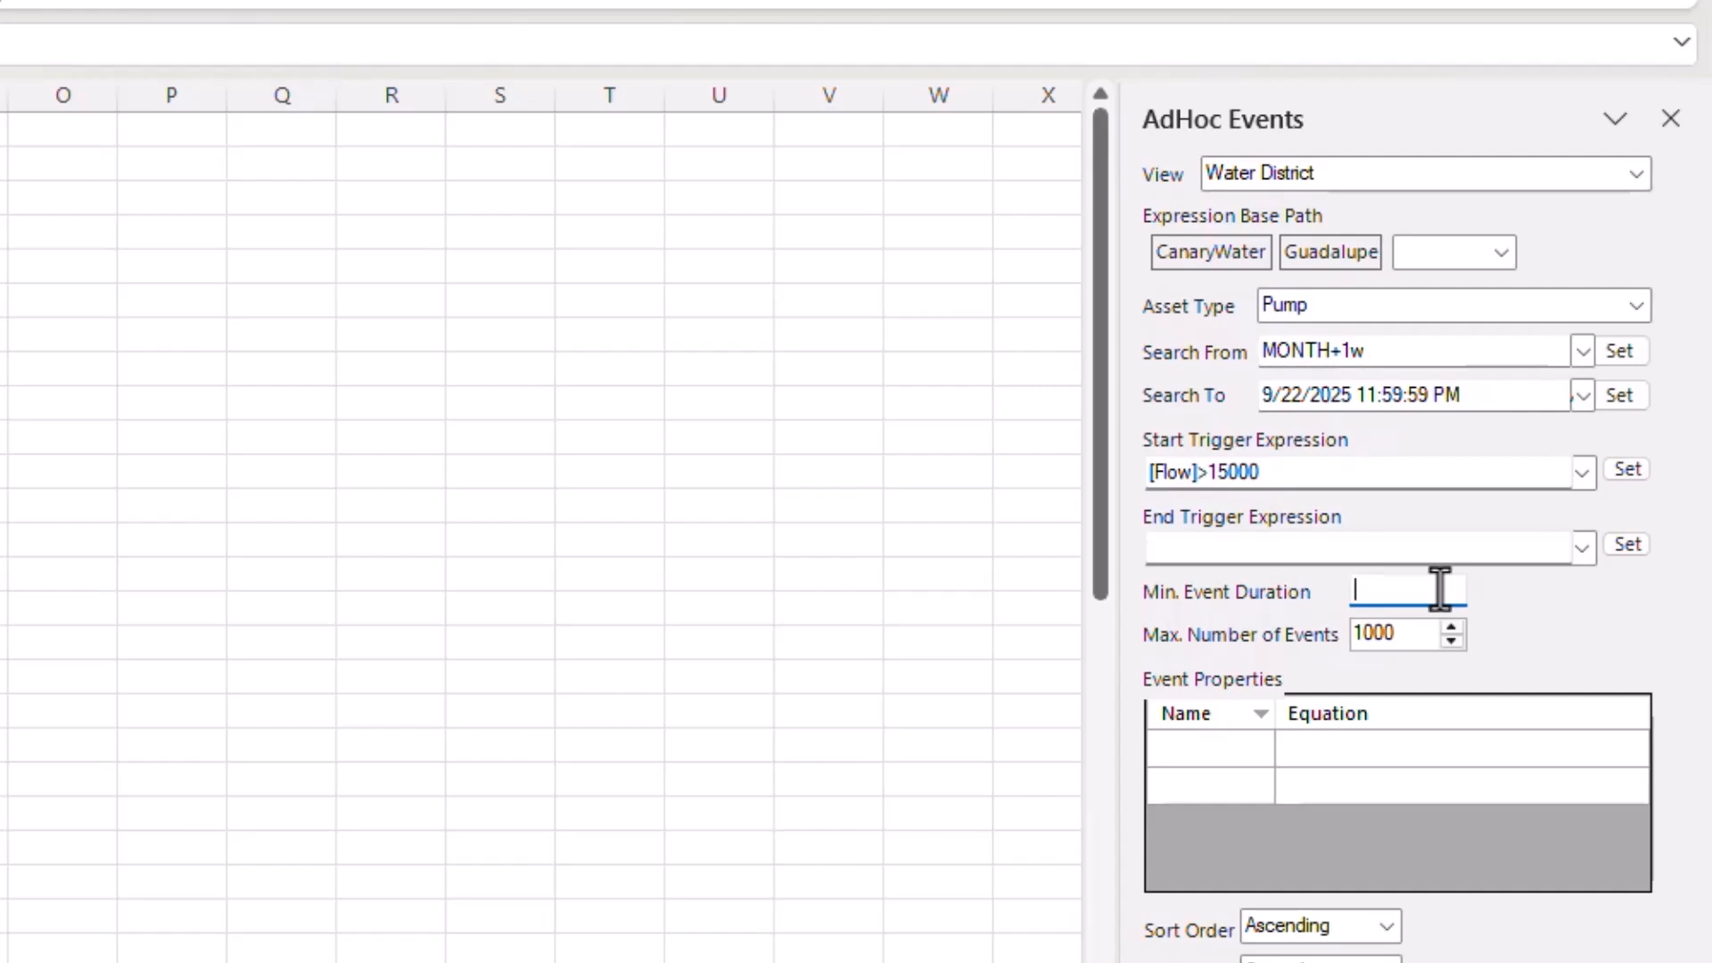
text(30s)
- Cap the search at 100 events and start naming the first event property MaxFlow
click(1408, 639)
key(BackSpace)
click(1193, 747)
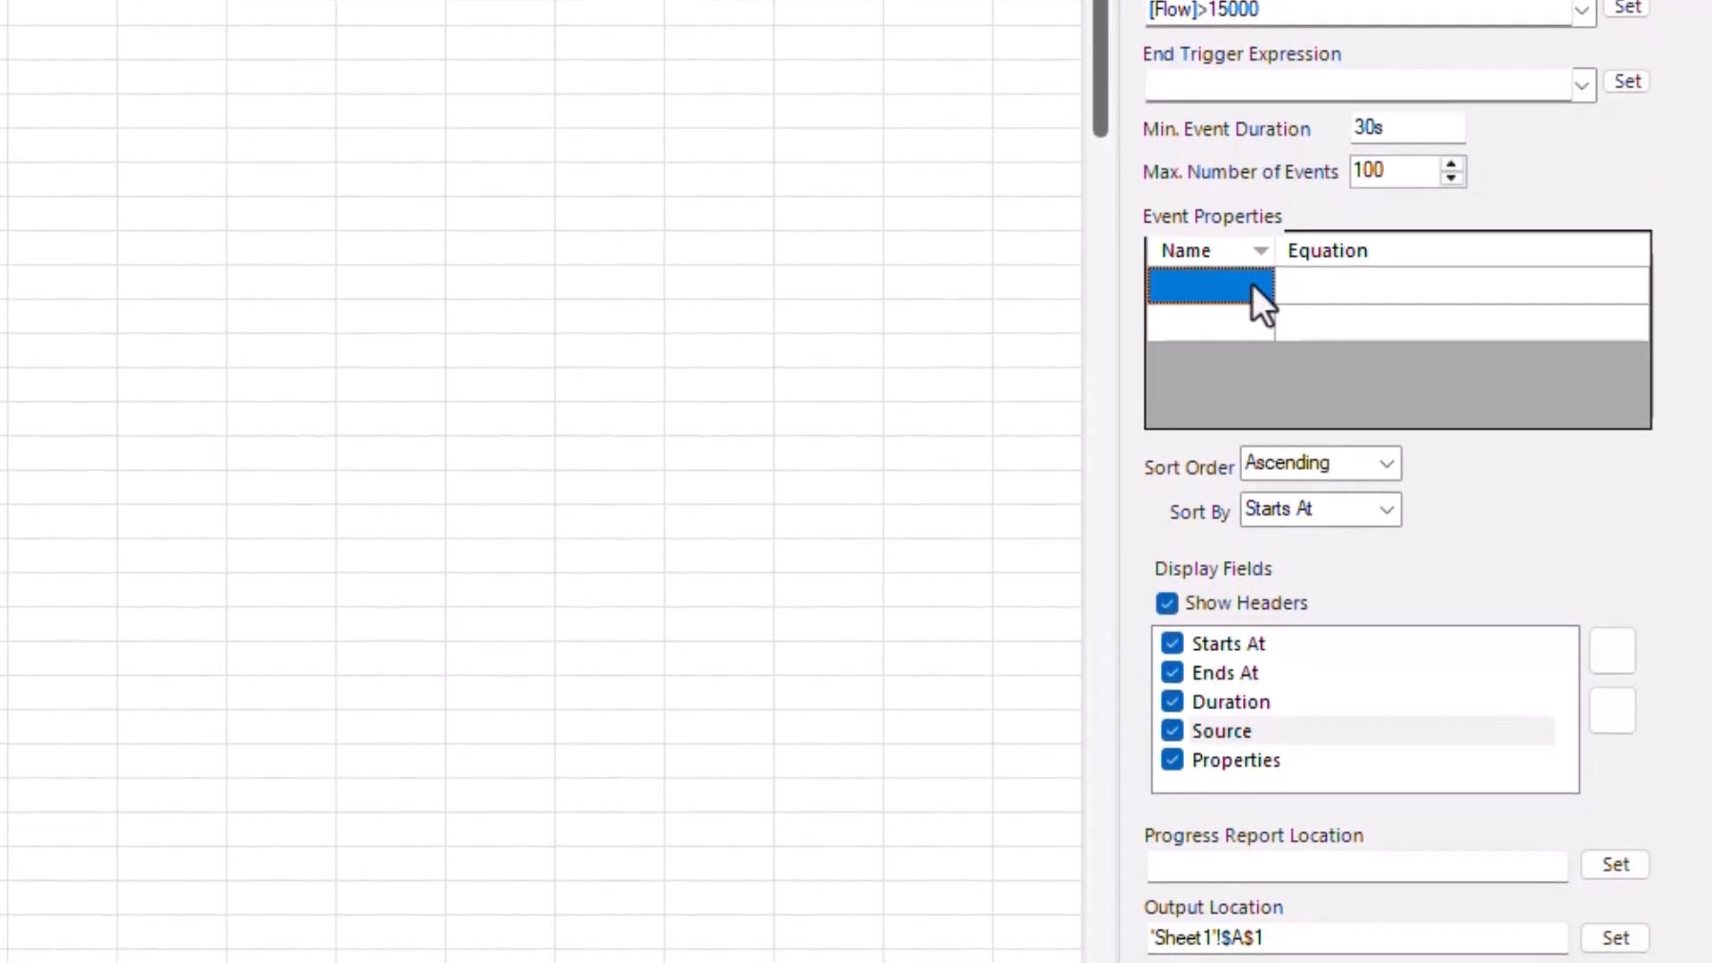
text(MaxFlow)
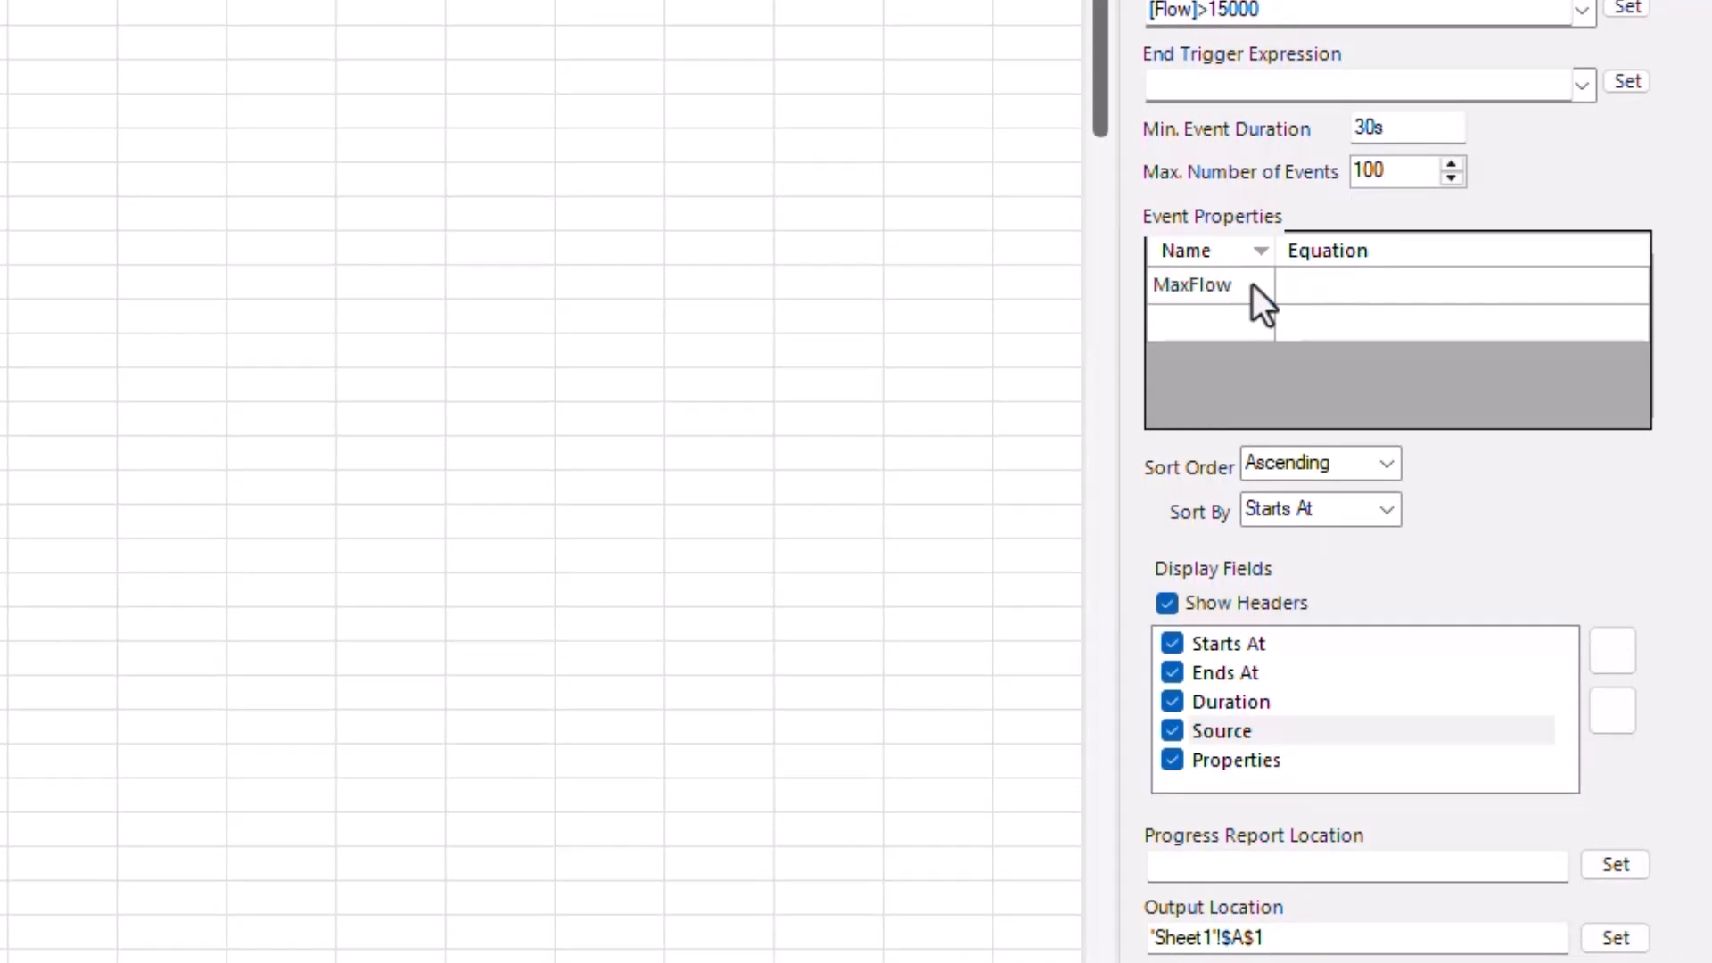
- Give the MaxFlow property the equation Maximum2([Flow])
click(1310, 285)
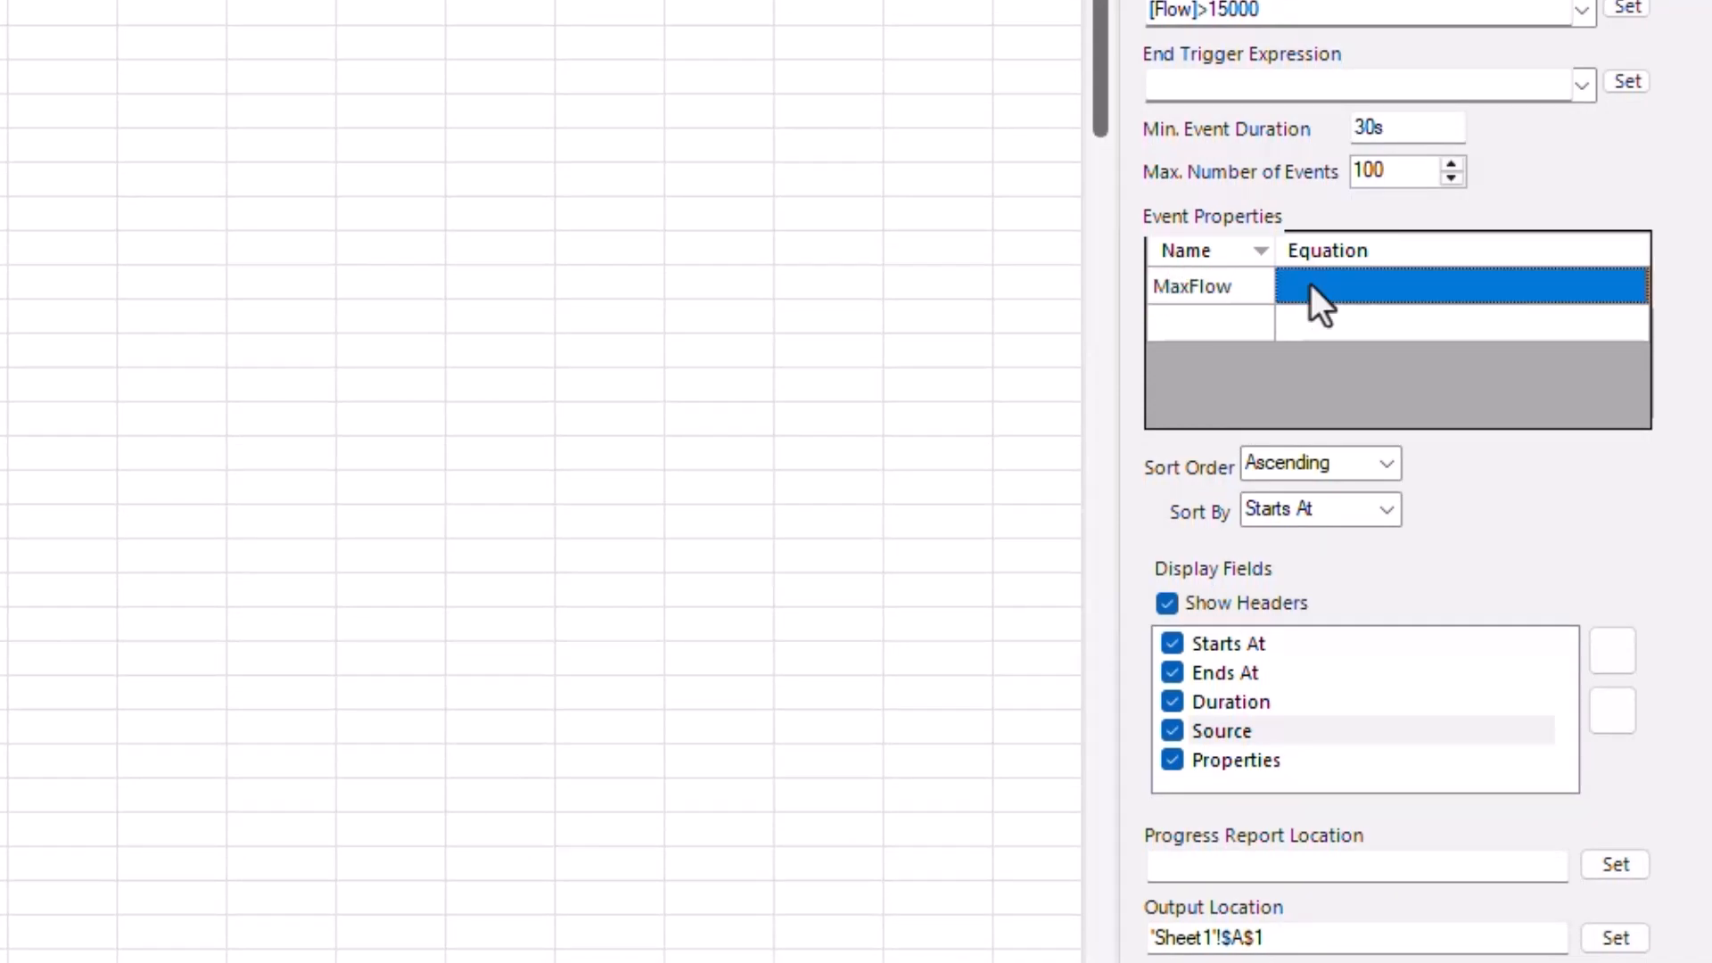
text(Maxi)
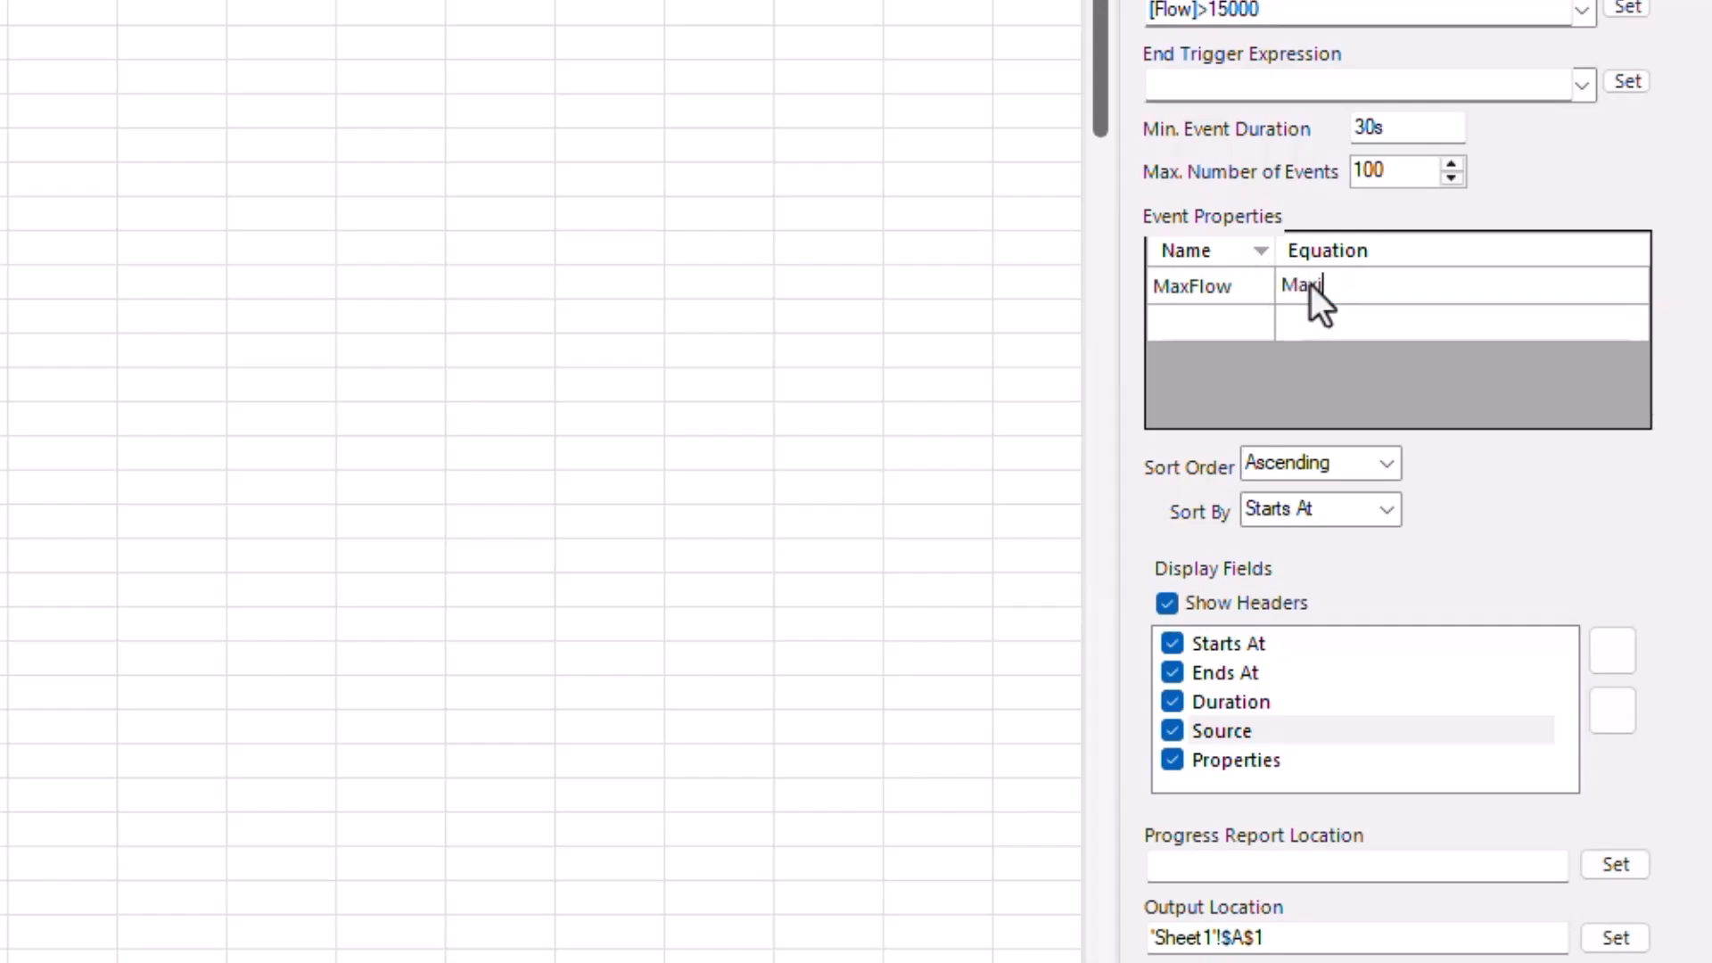
text(mum2())
key(Left)
text([Flow)
text(])
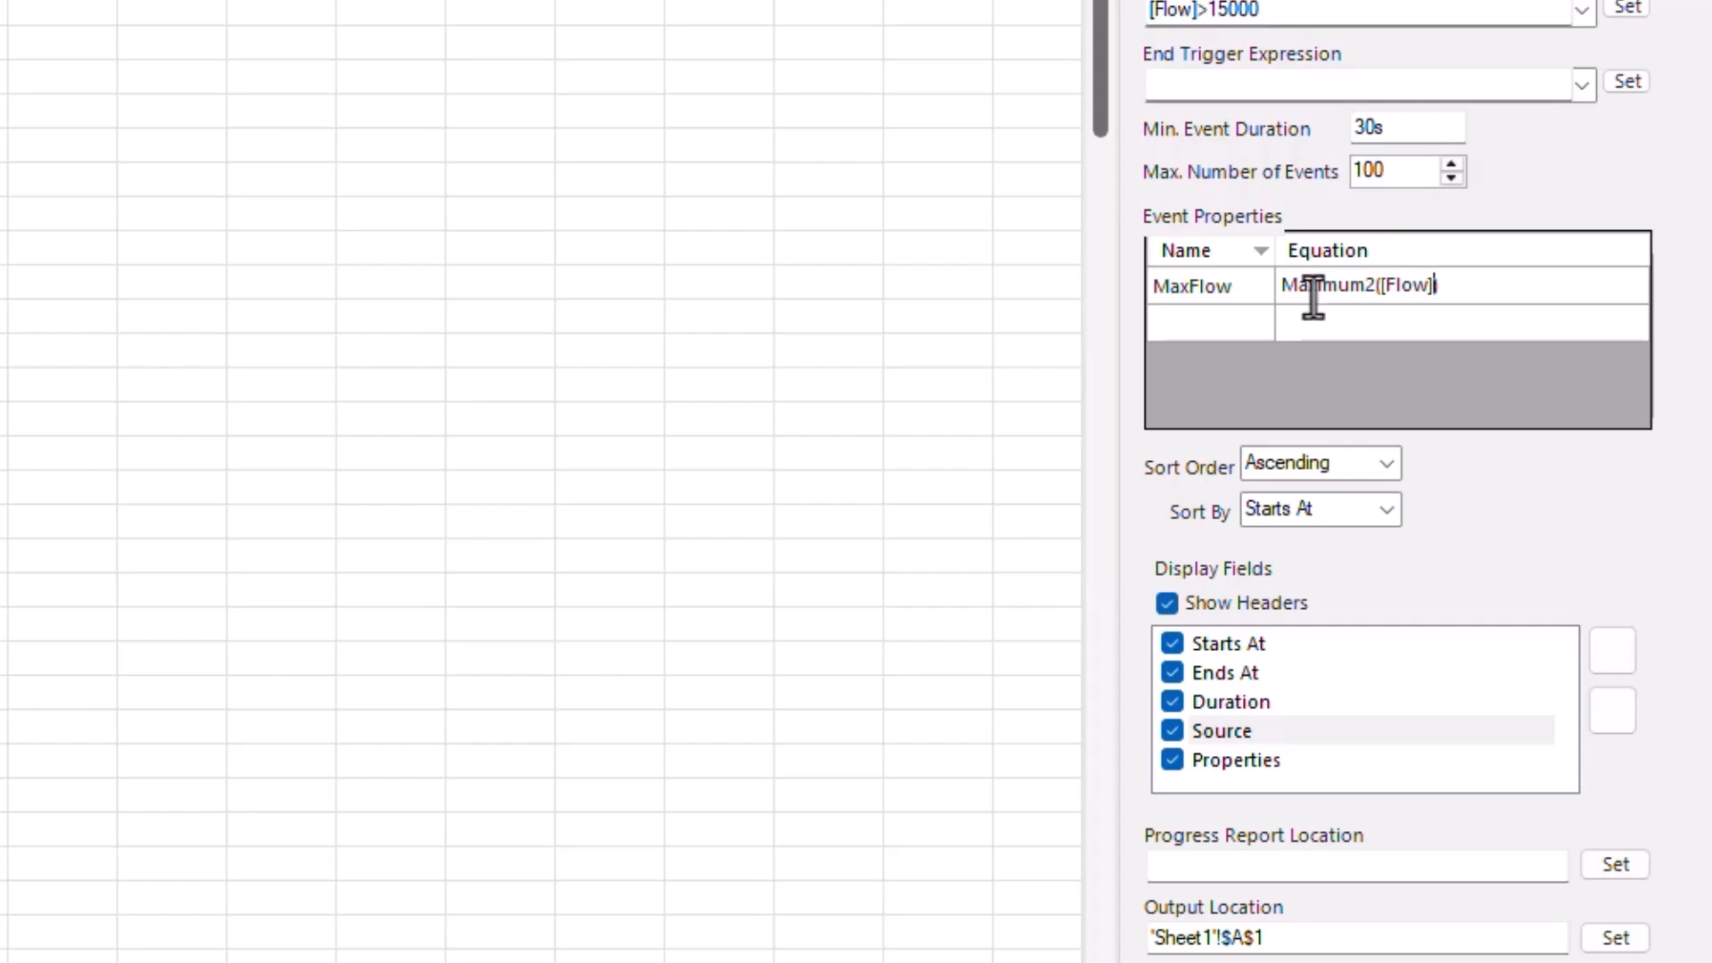
- Keep sorting ascending by Starts At and review the display fields
click(1397, 473)
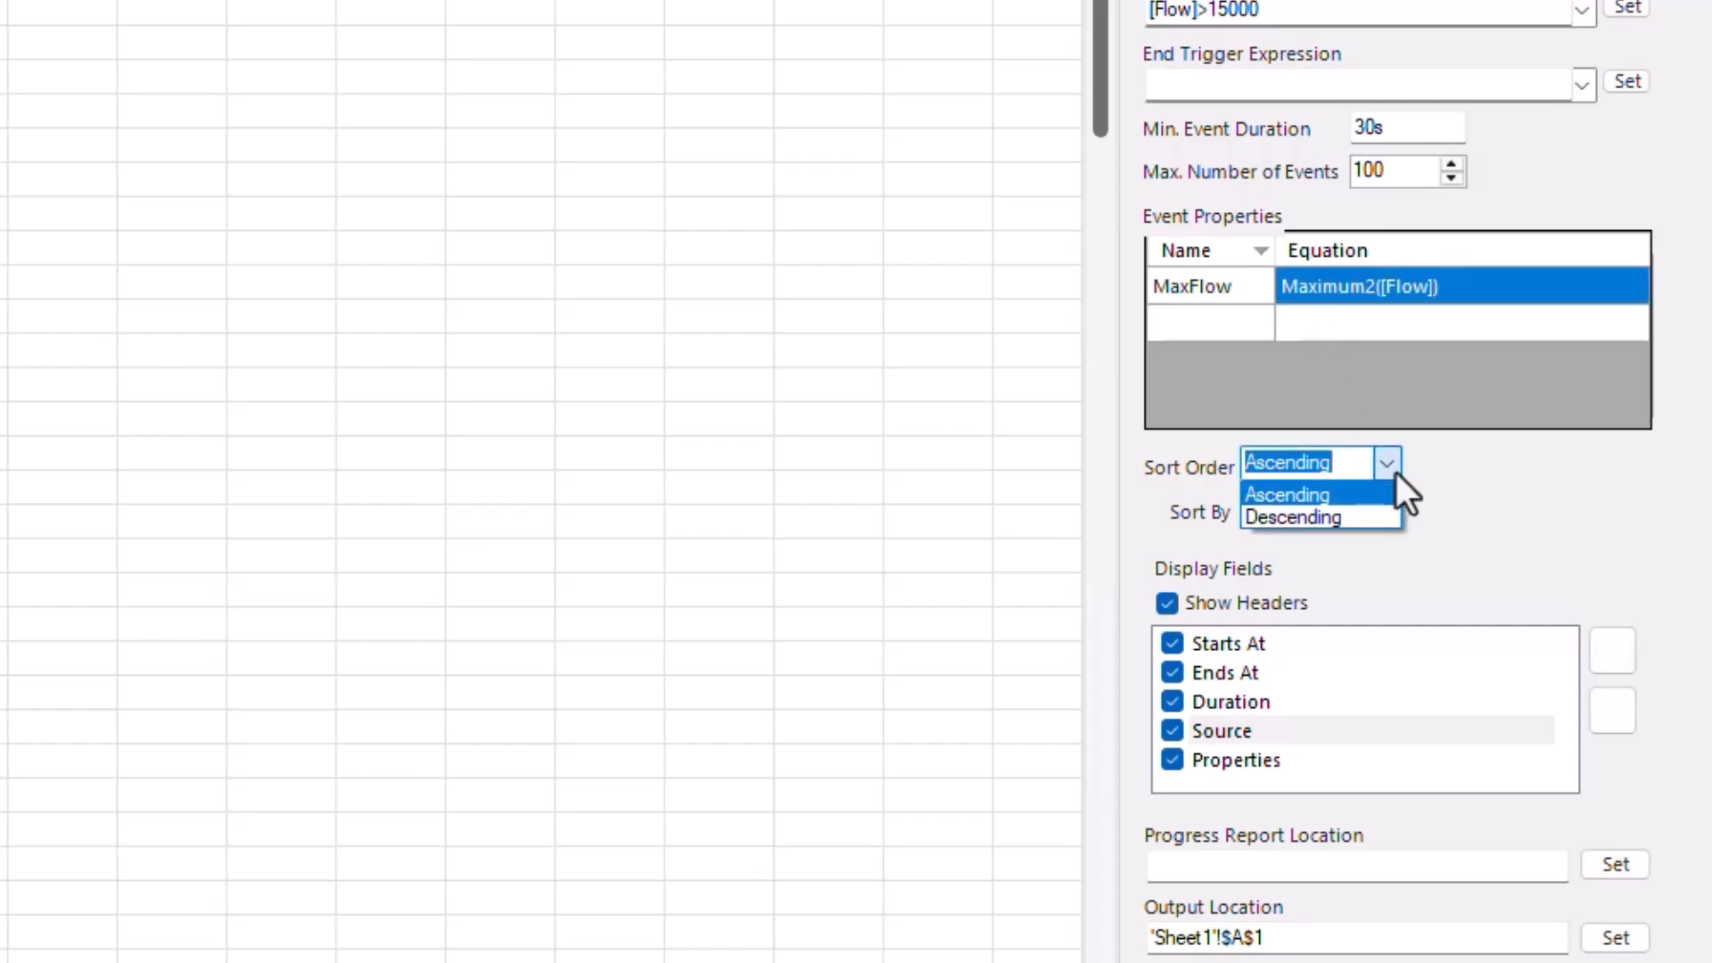
click(1396, 473)
click(1392, 510)
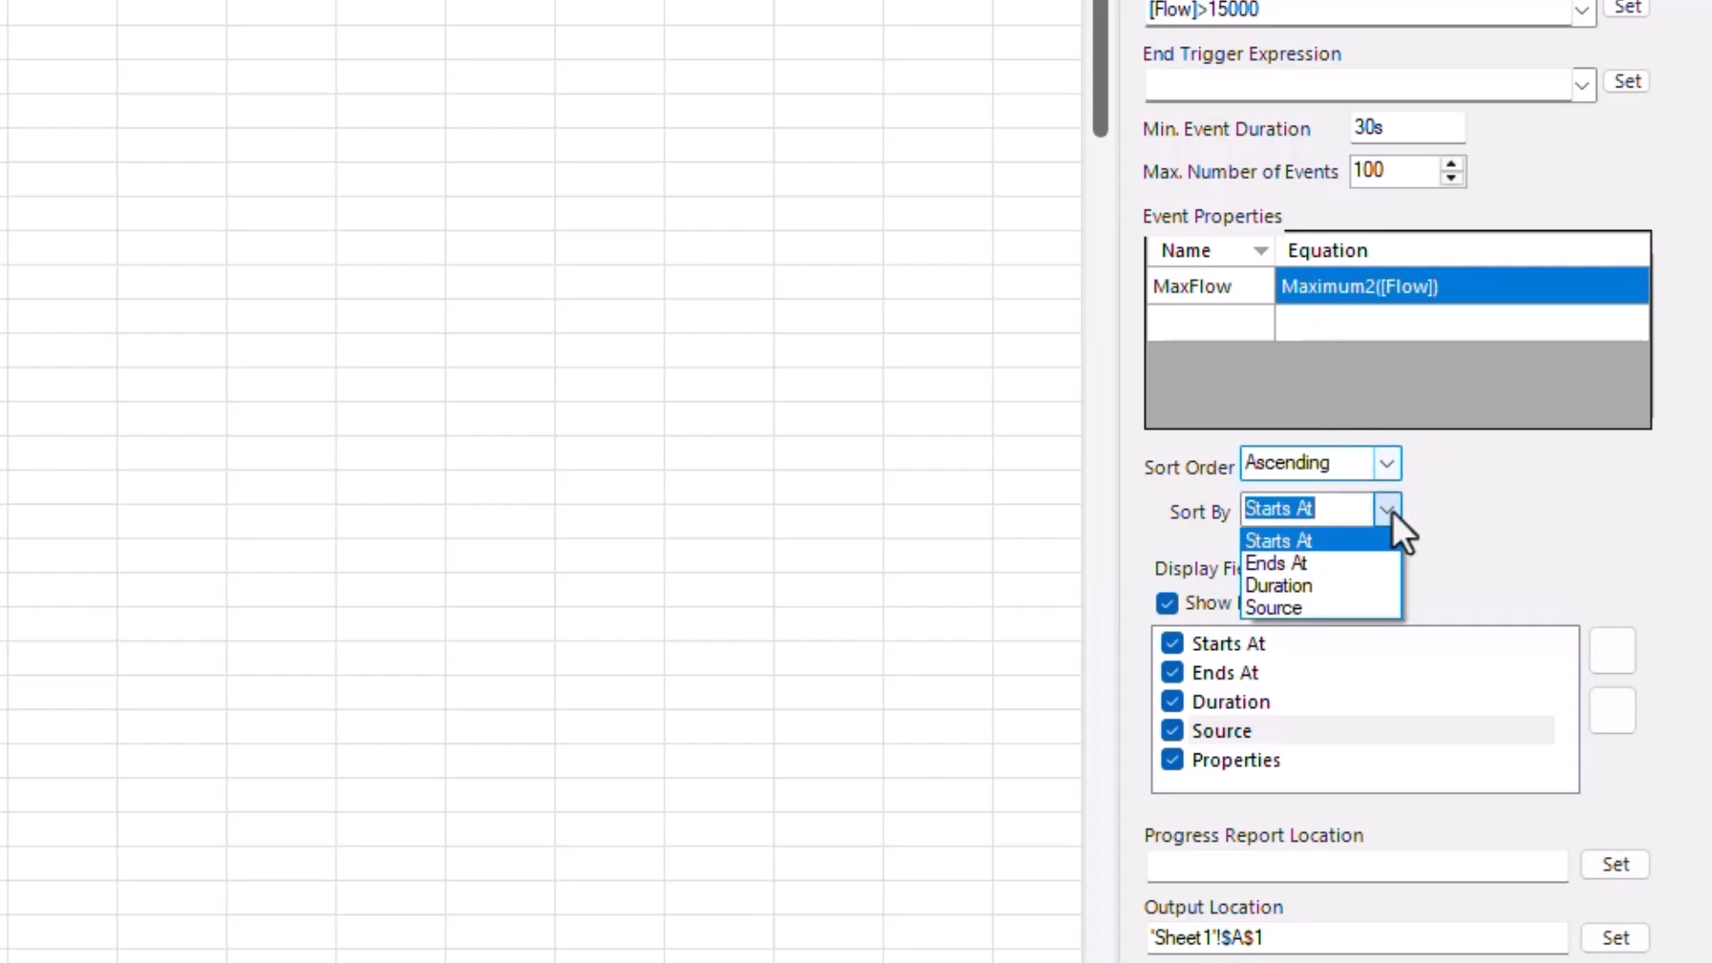
click(1393, 512)
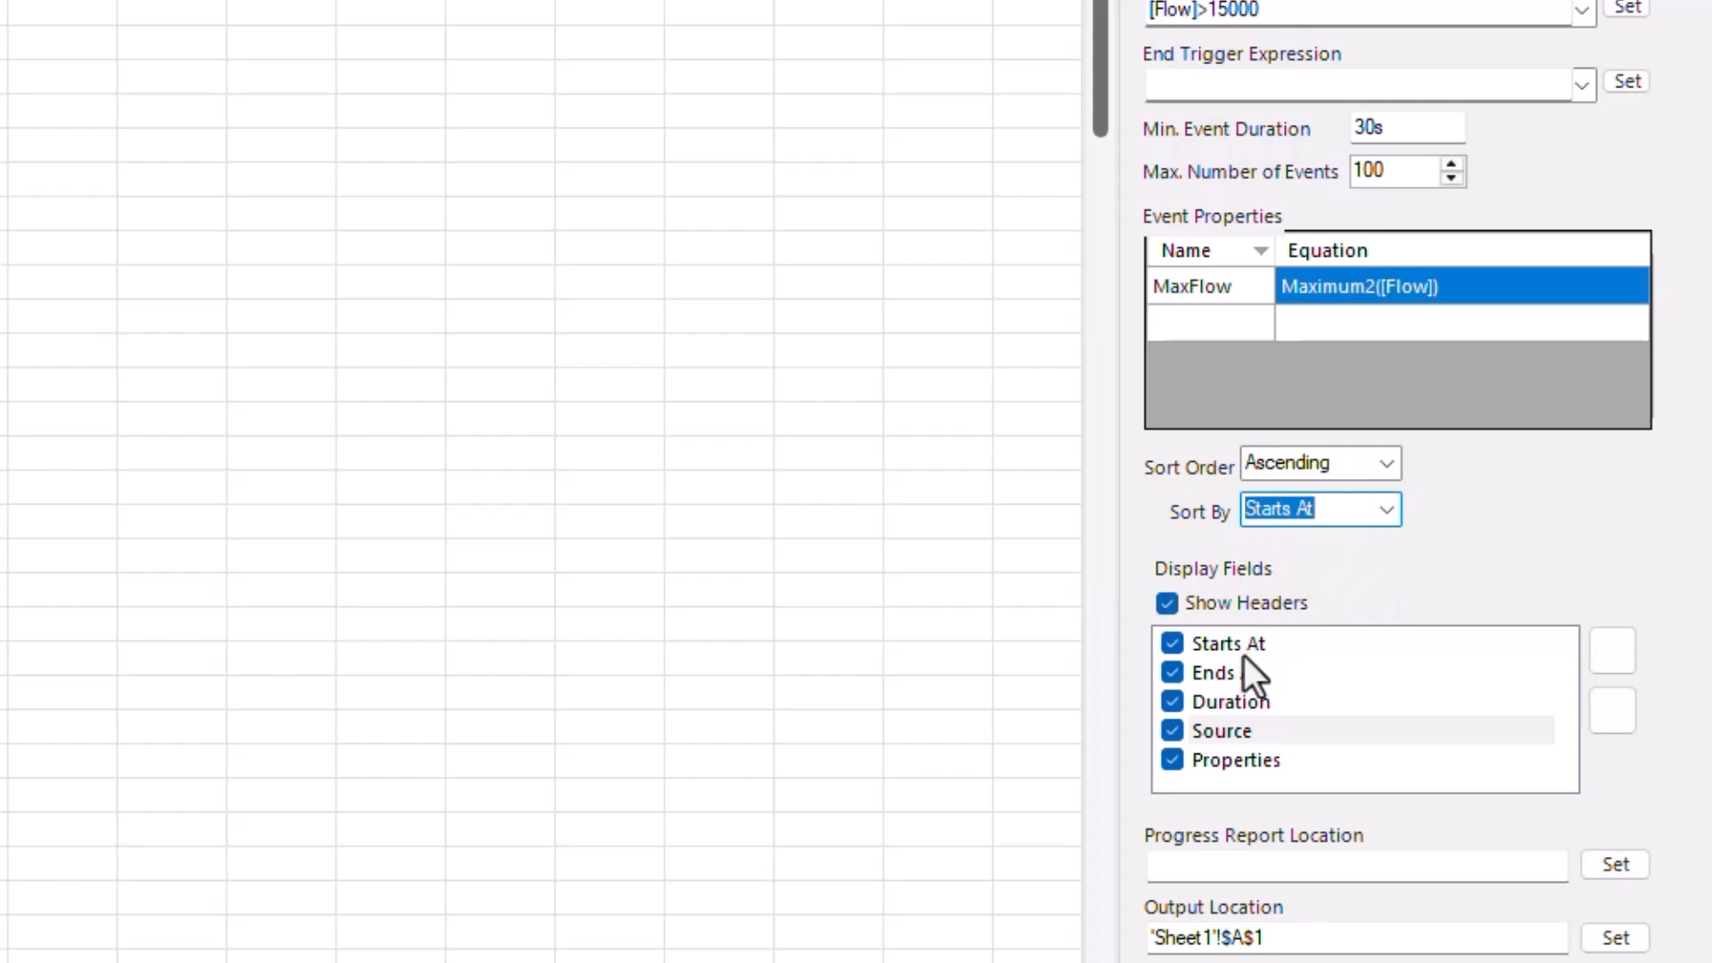
click(1312, 737)
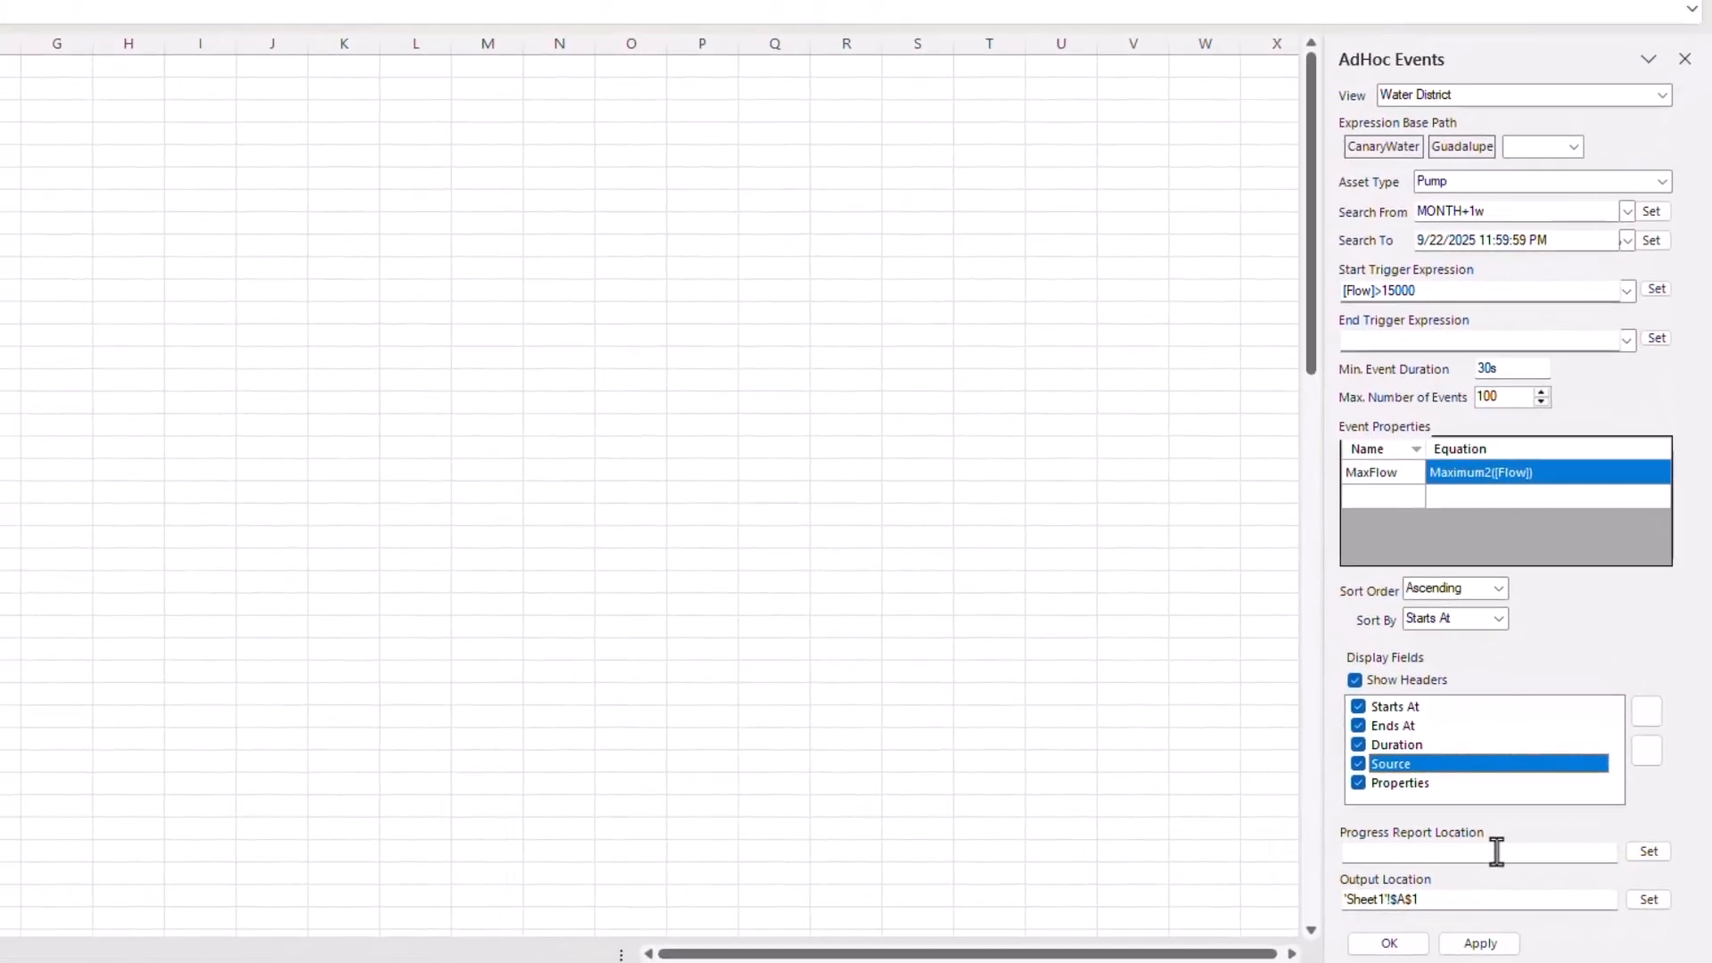
- Report progress to A1, send output to cell B3, and run the search
click(1649, 851)
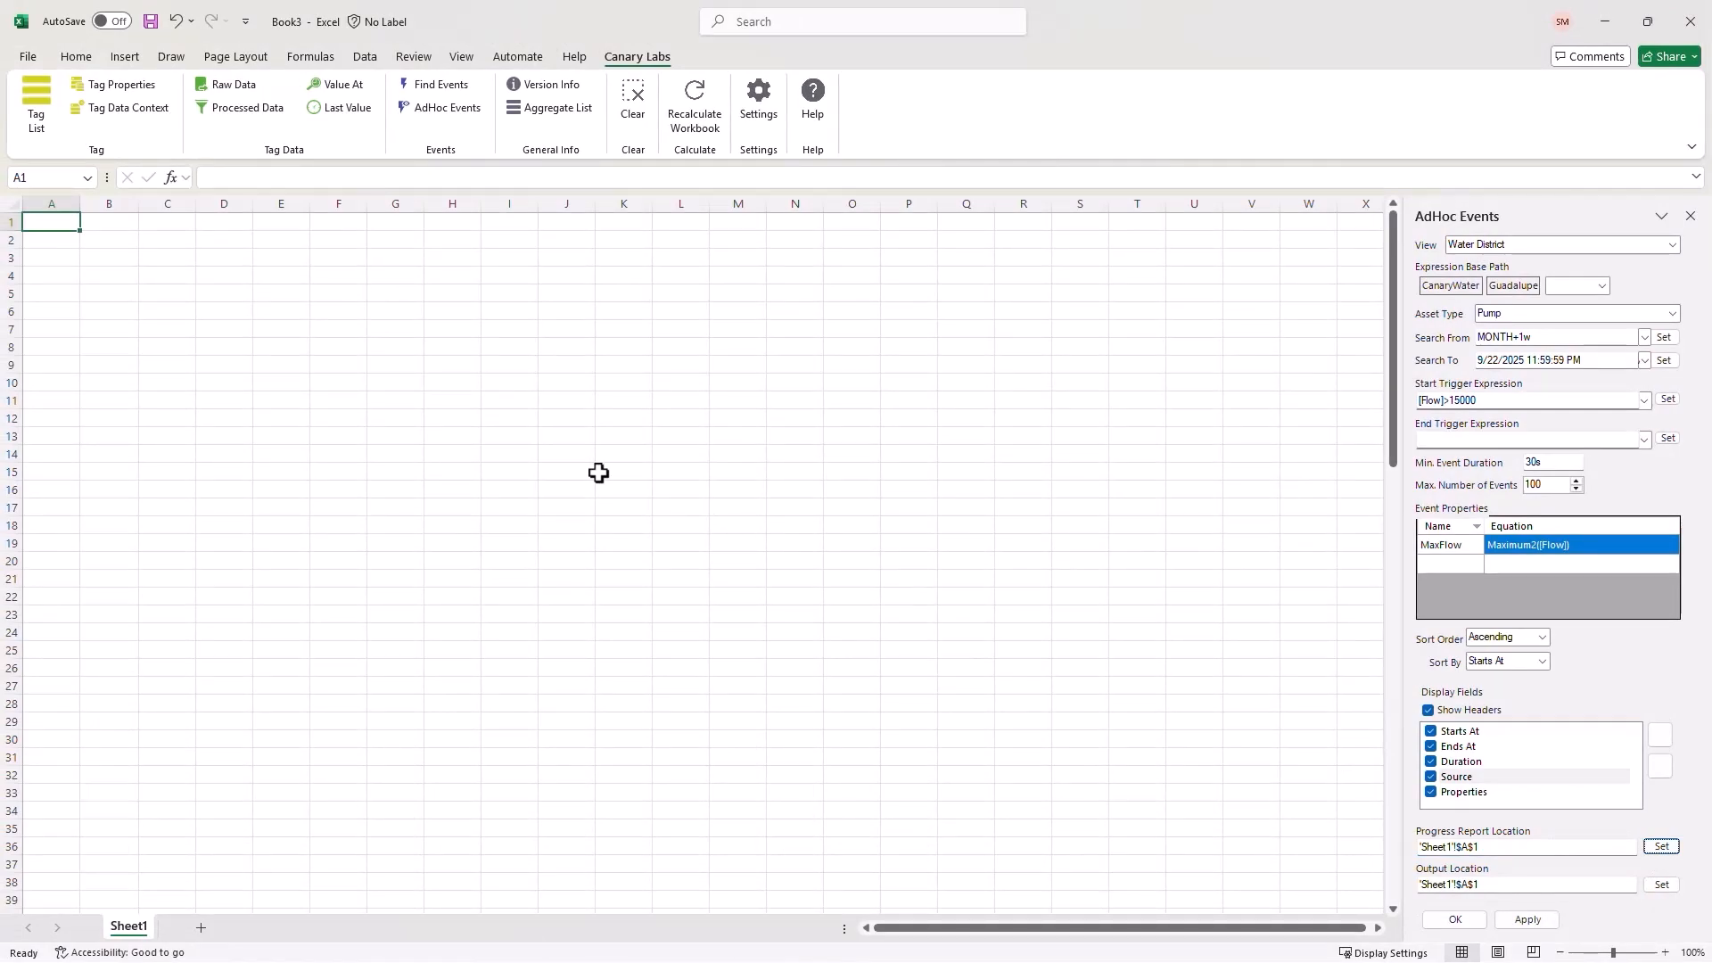
click(103, 260)
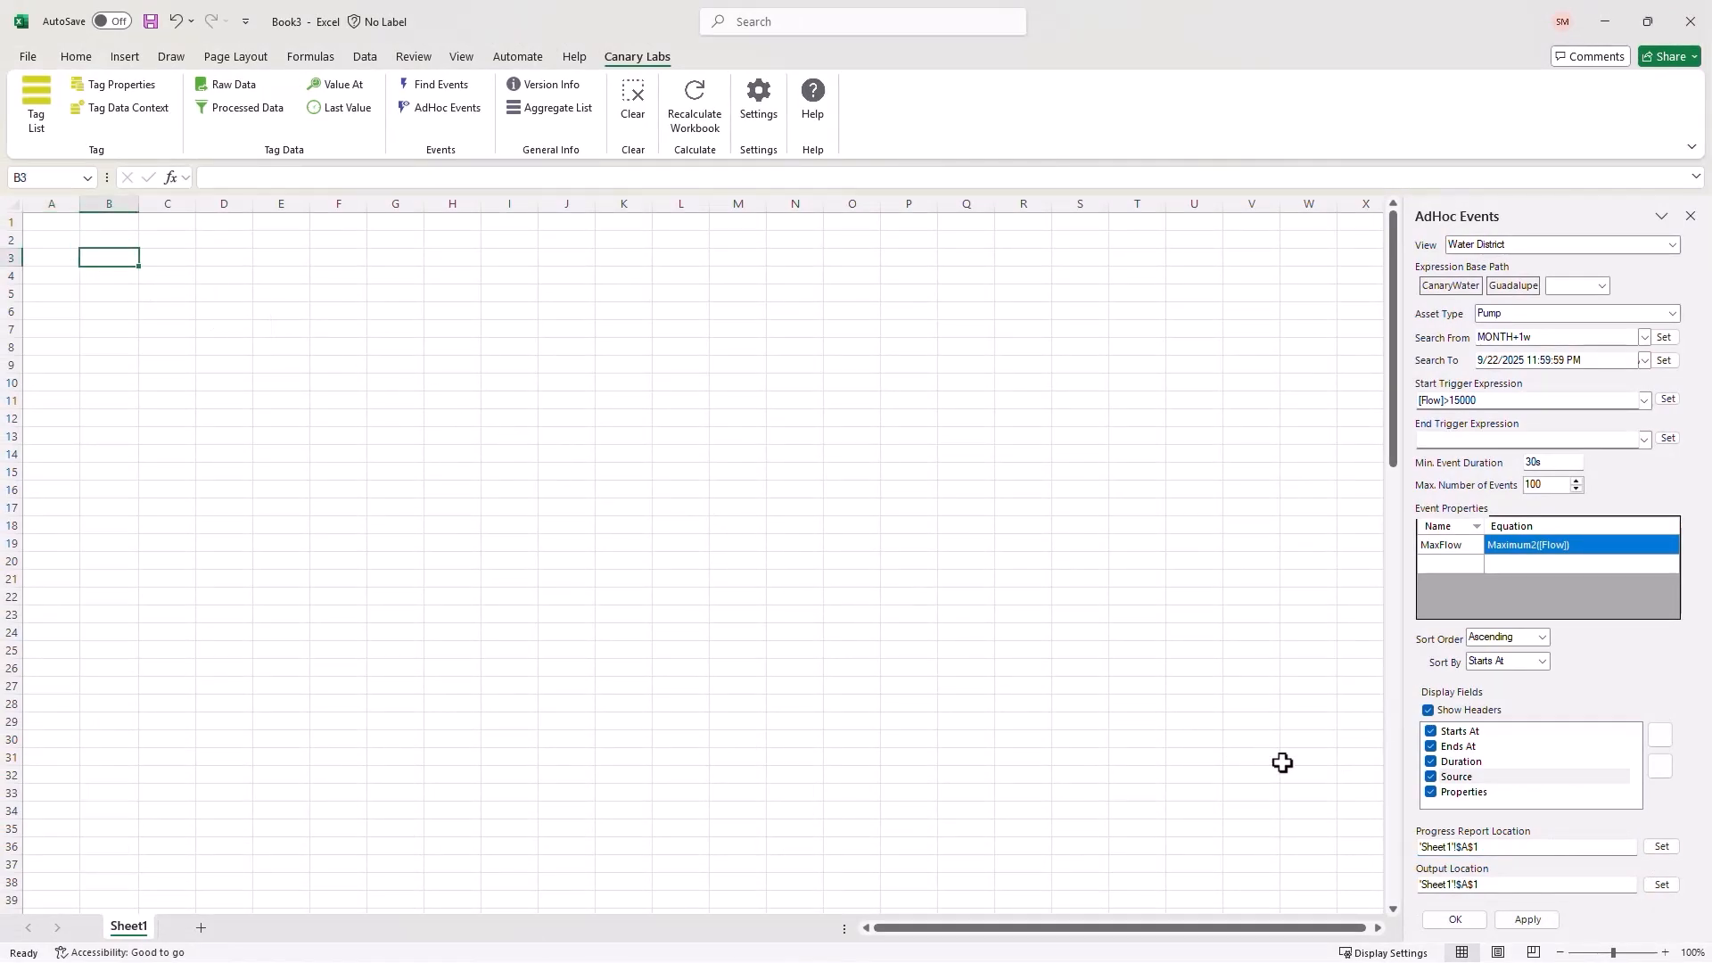
click(1664, 885)
click(1452, 924)
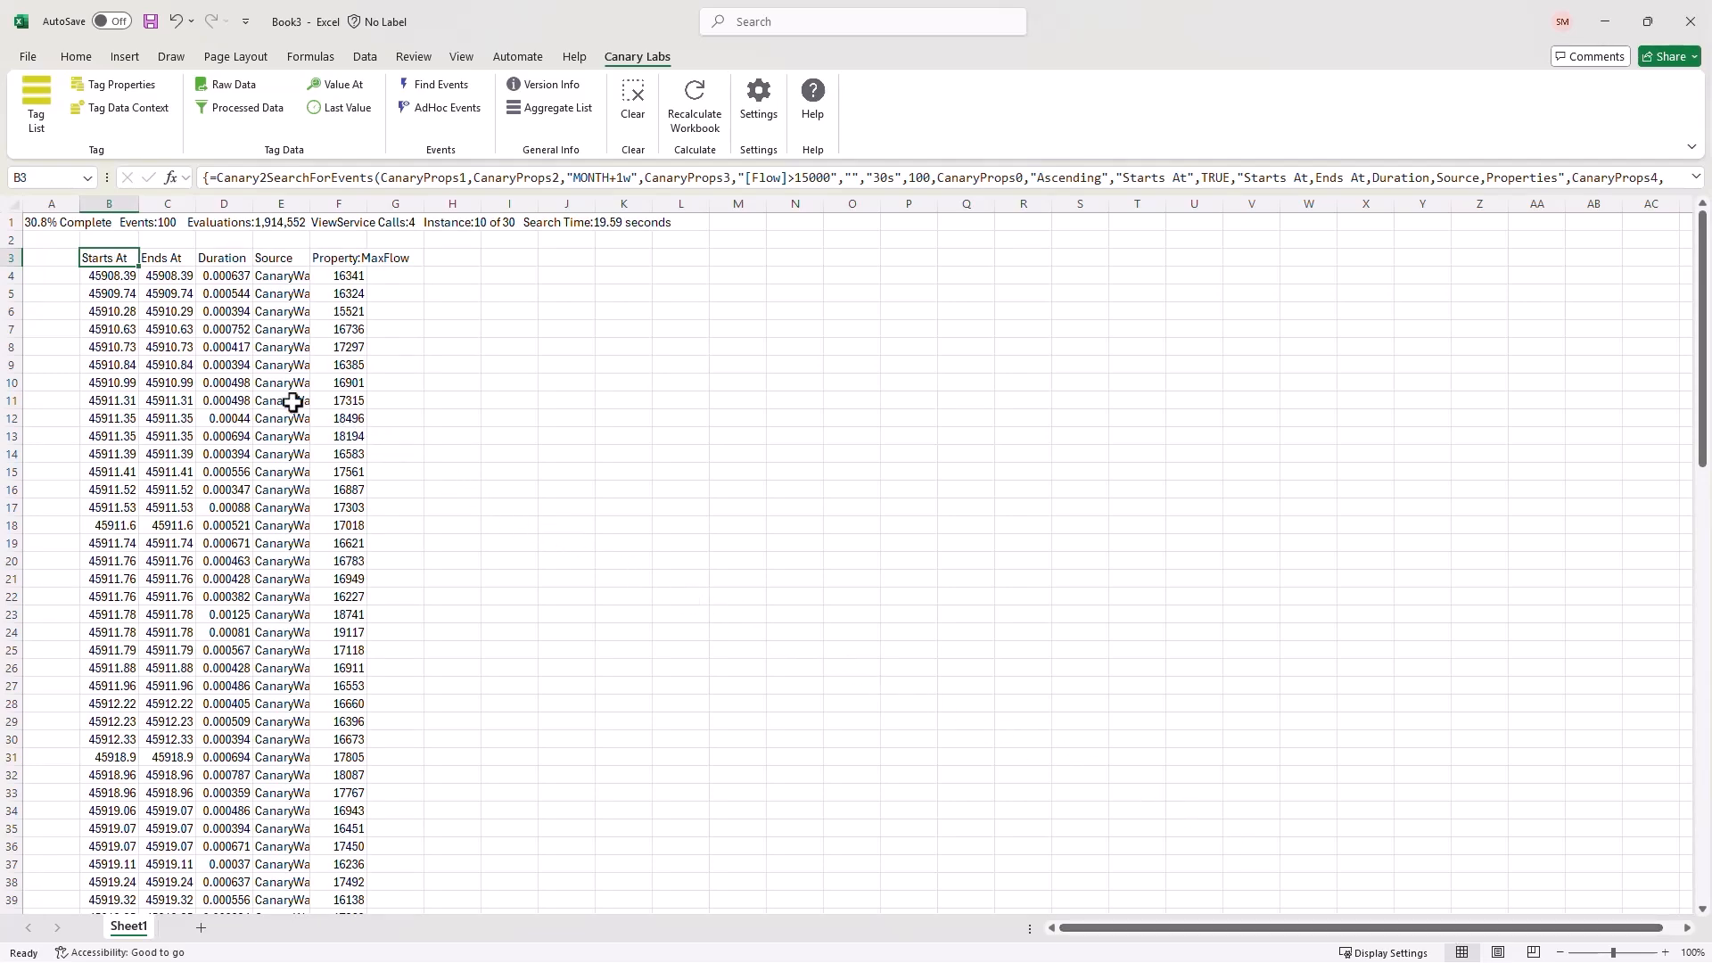
- Format columns B and C with the custom m/d/yyyy h:mm:ss date-time format
click(111, 283)
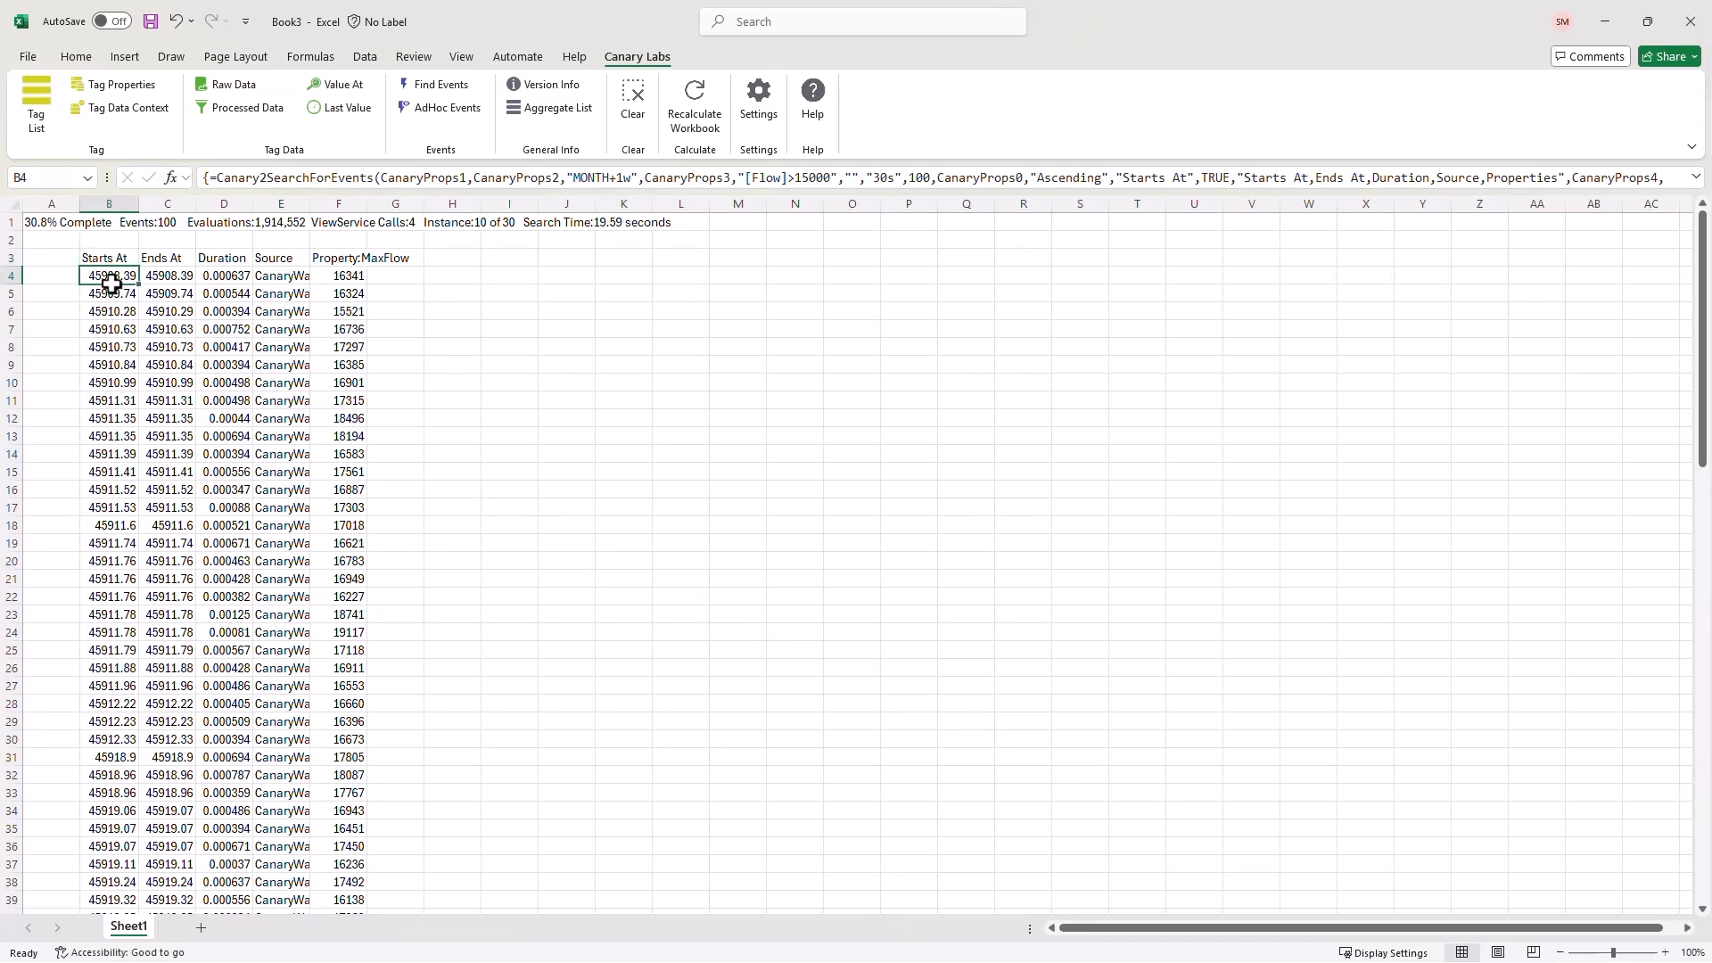
drag(115, 203, 154, 203)
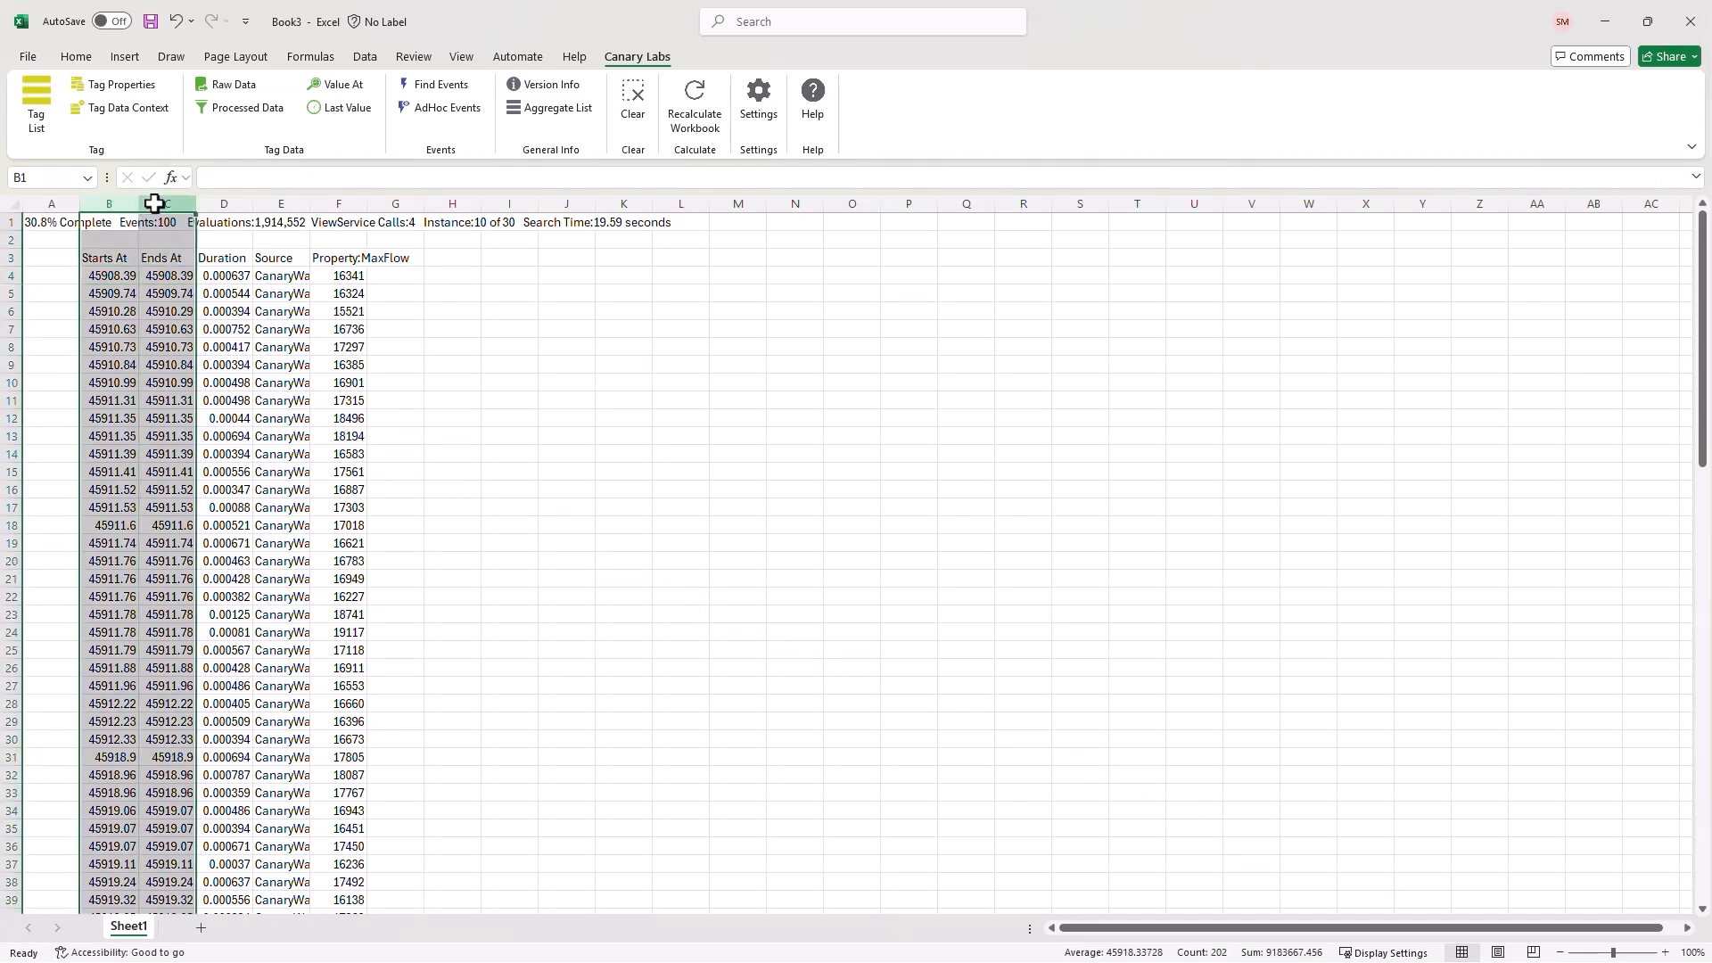
right_click(155, 204)
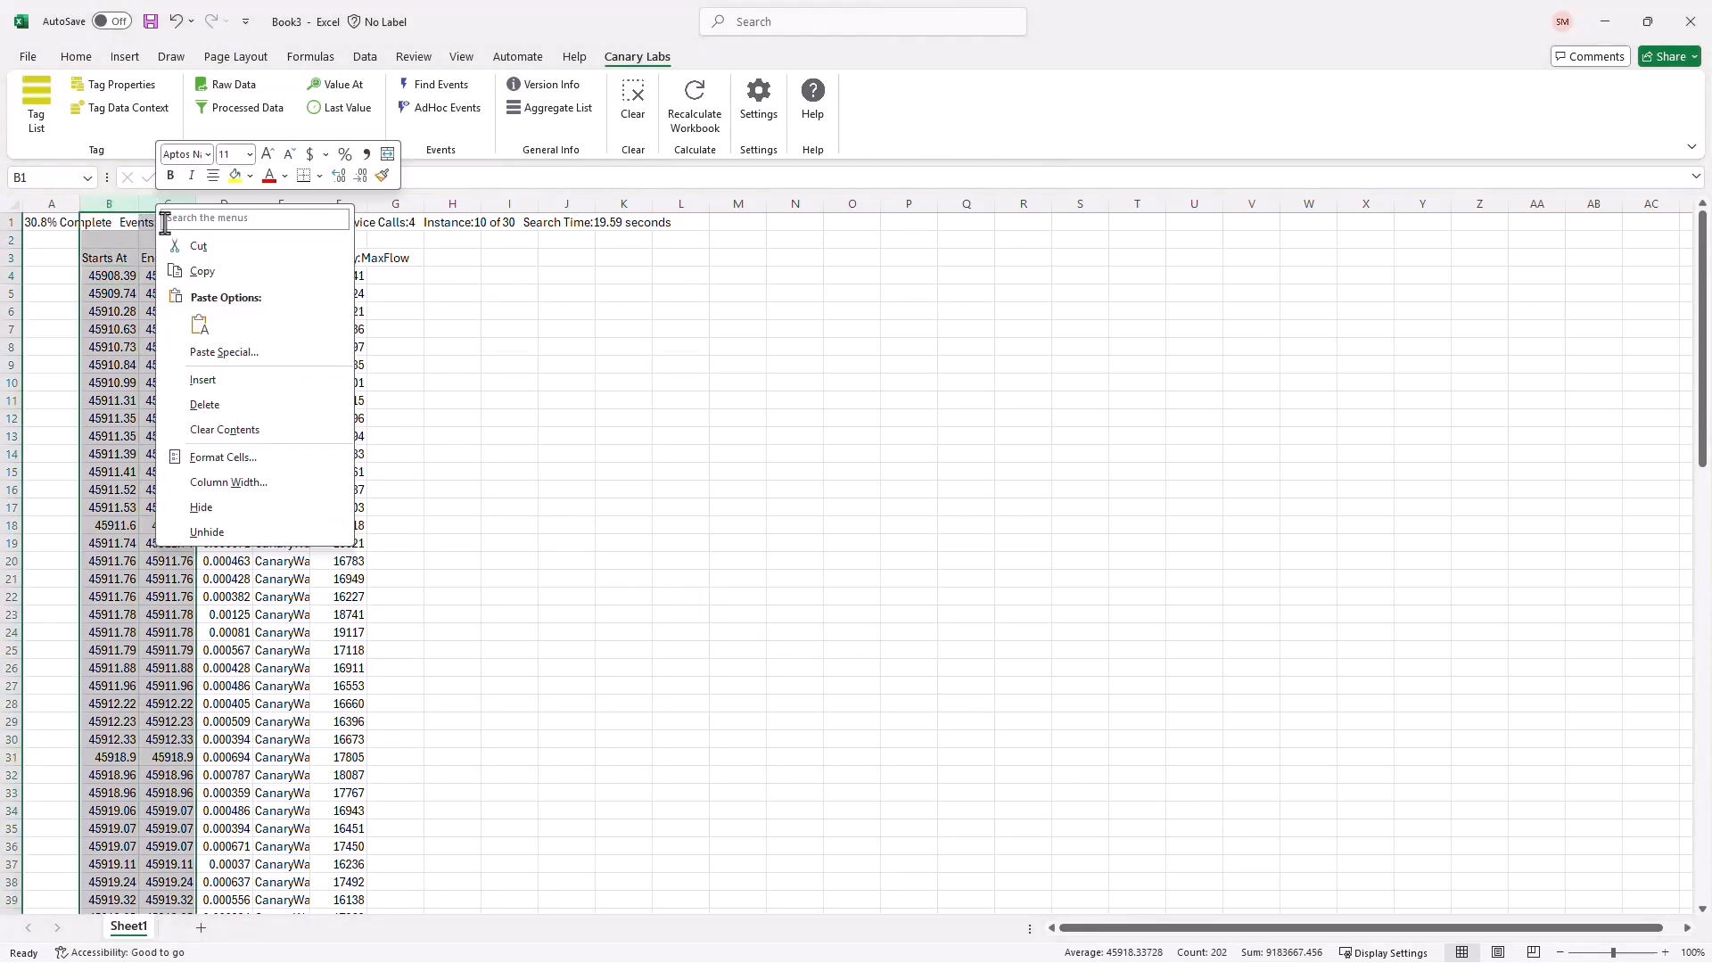
click(227, 456)
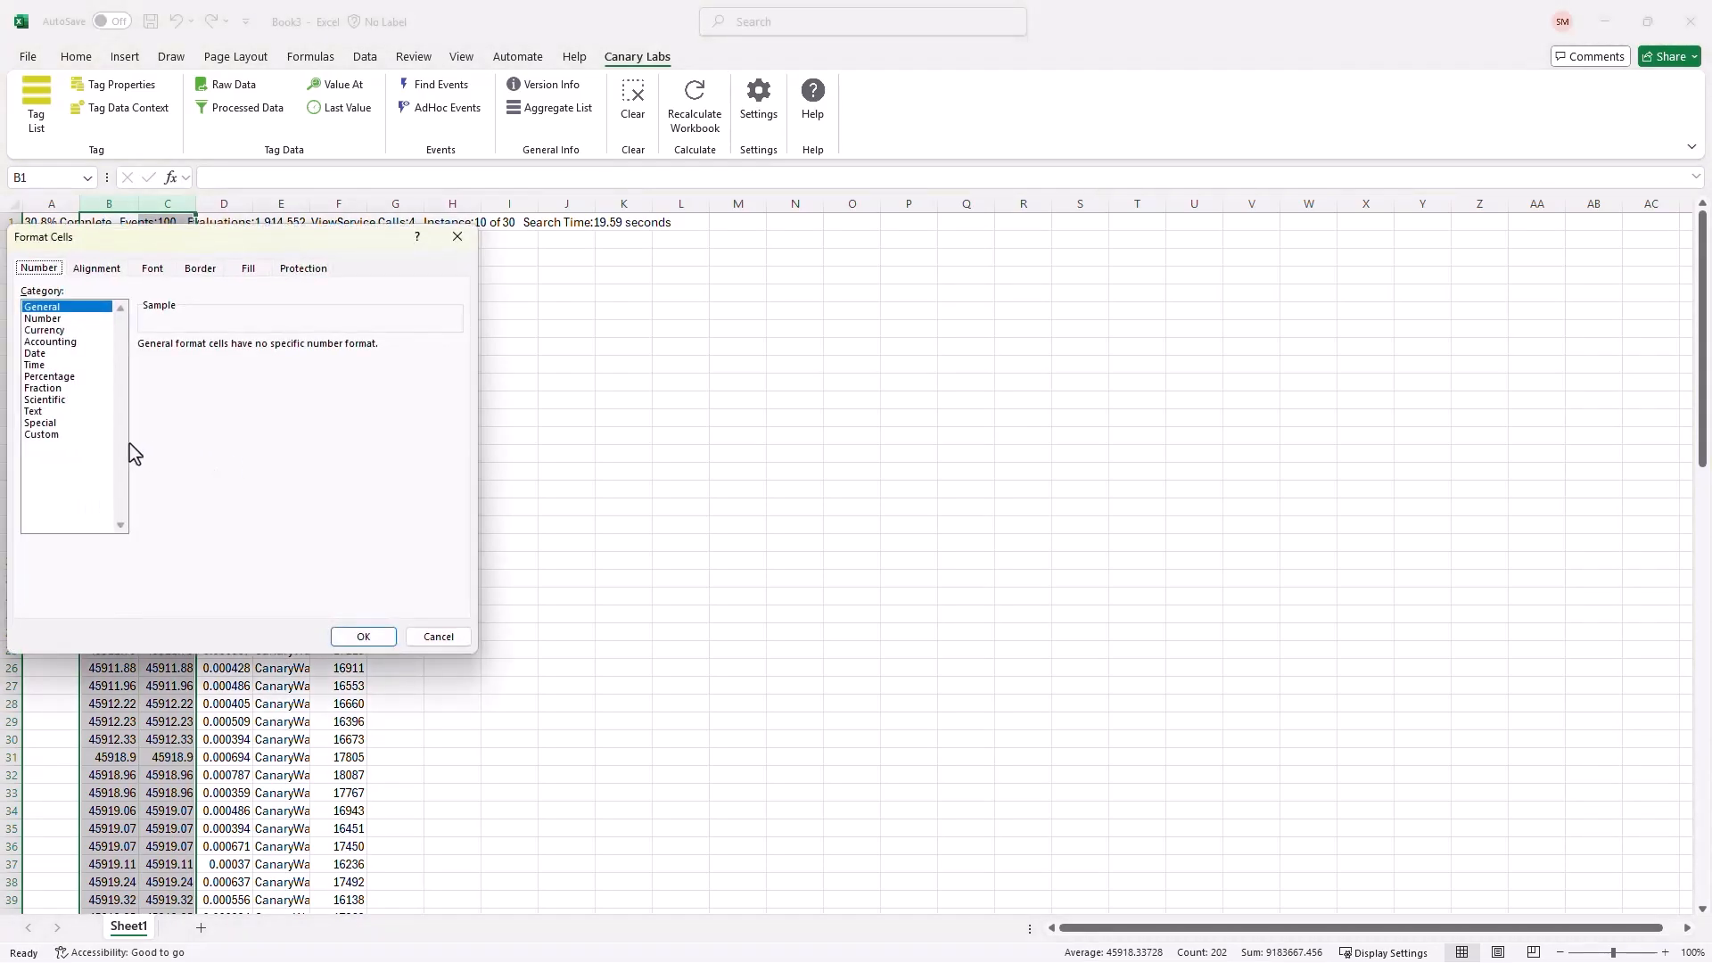
click(47, 436)
drag(455, 398, 457, 516)
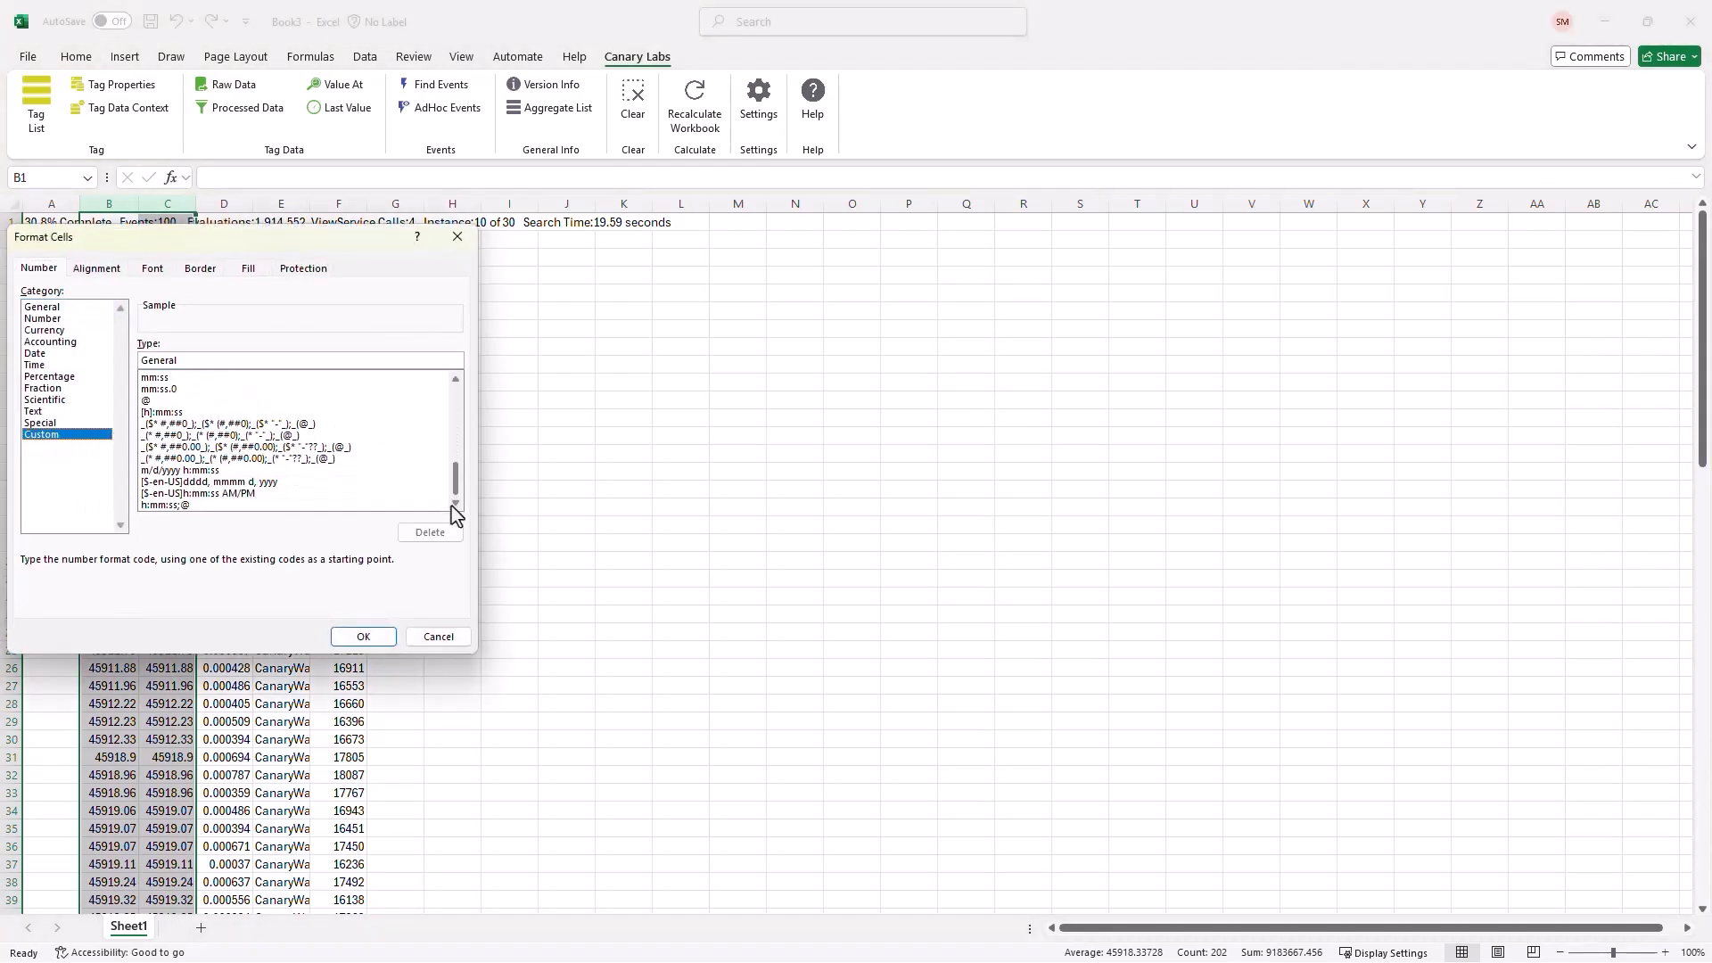
click(205, 470)
click(363, 636)
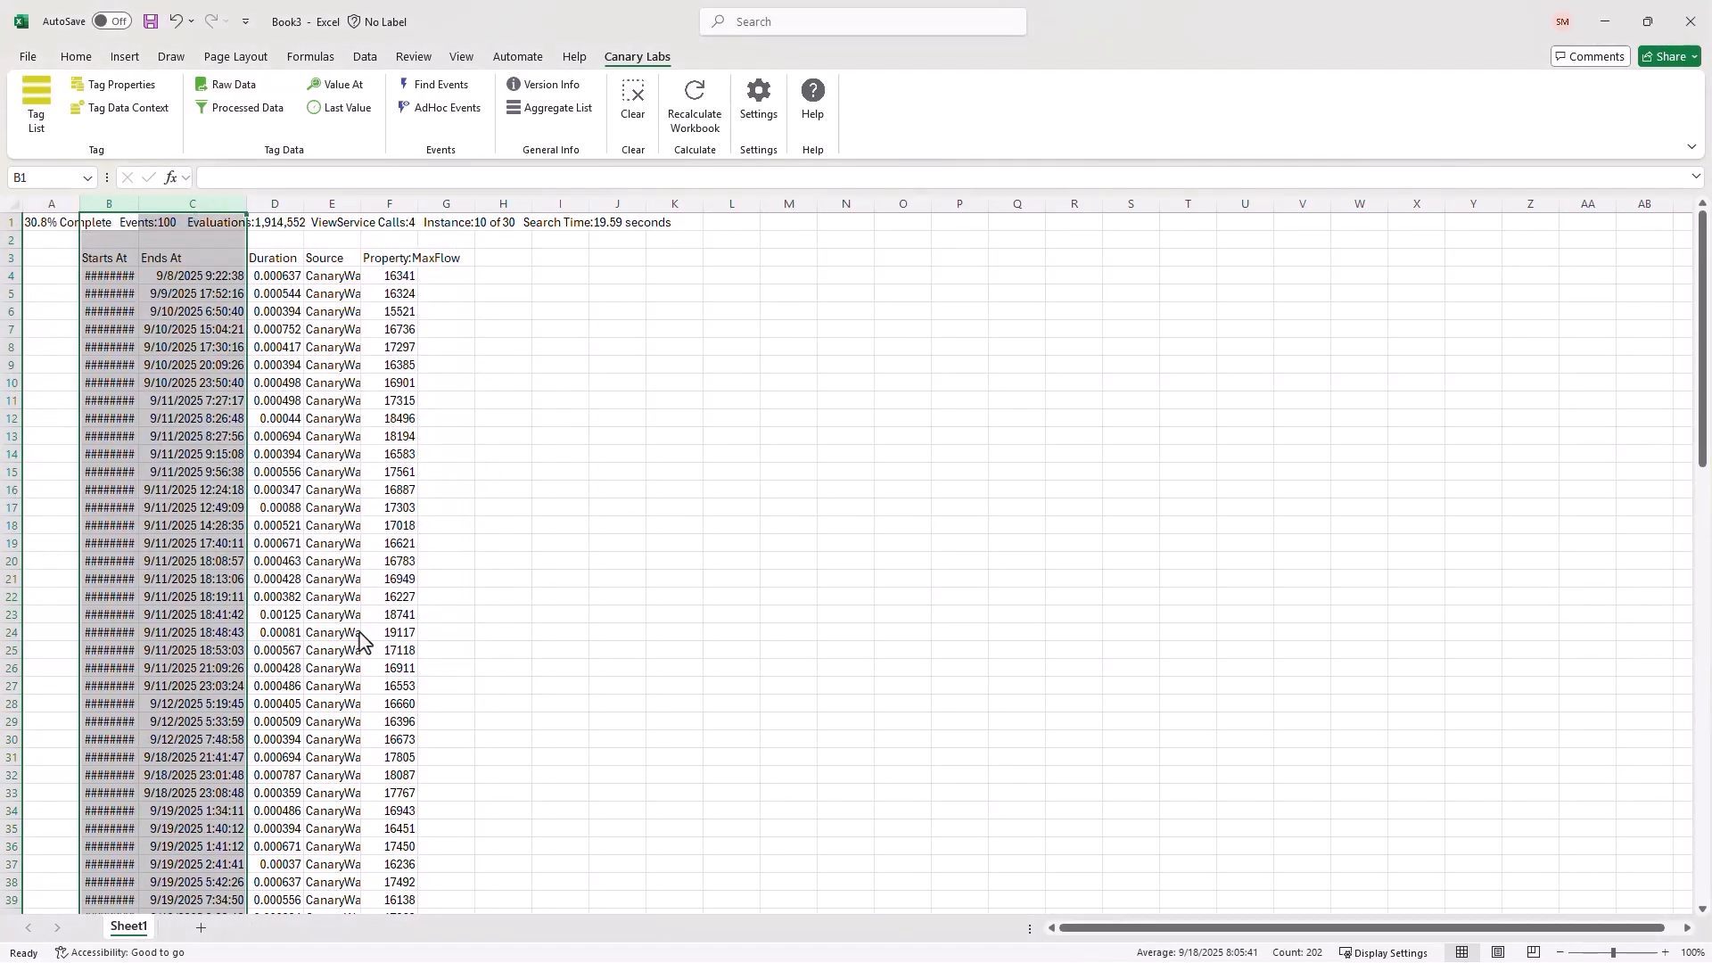
- Format the Duration column D as an h:mm:ss time
right_click(274, 205)
click(343, 456)
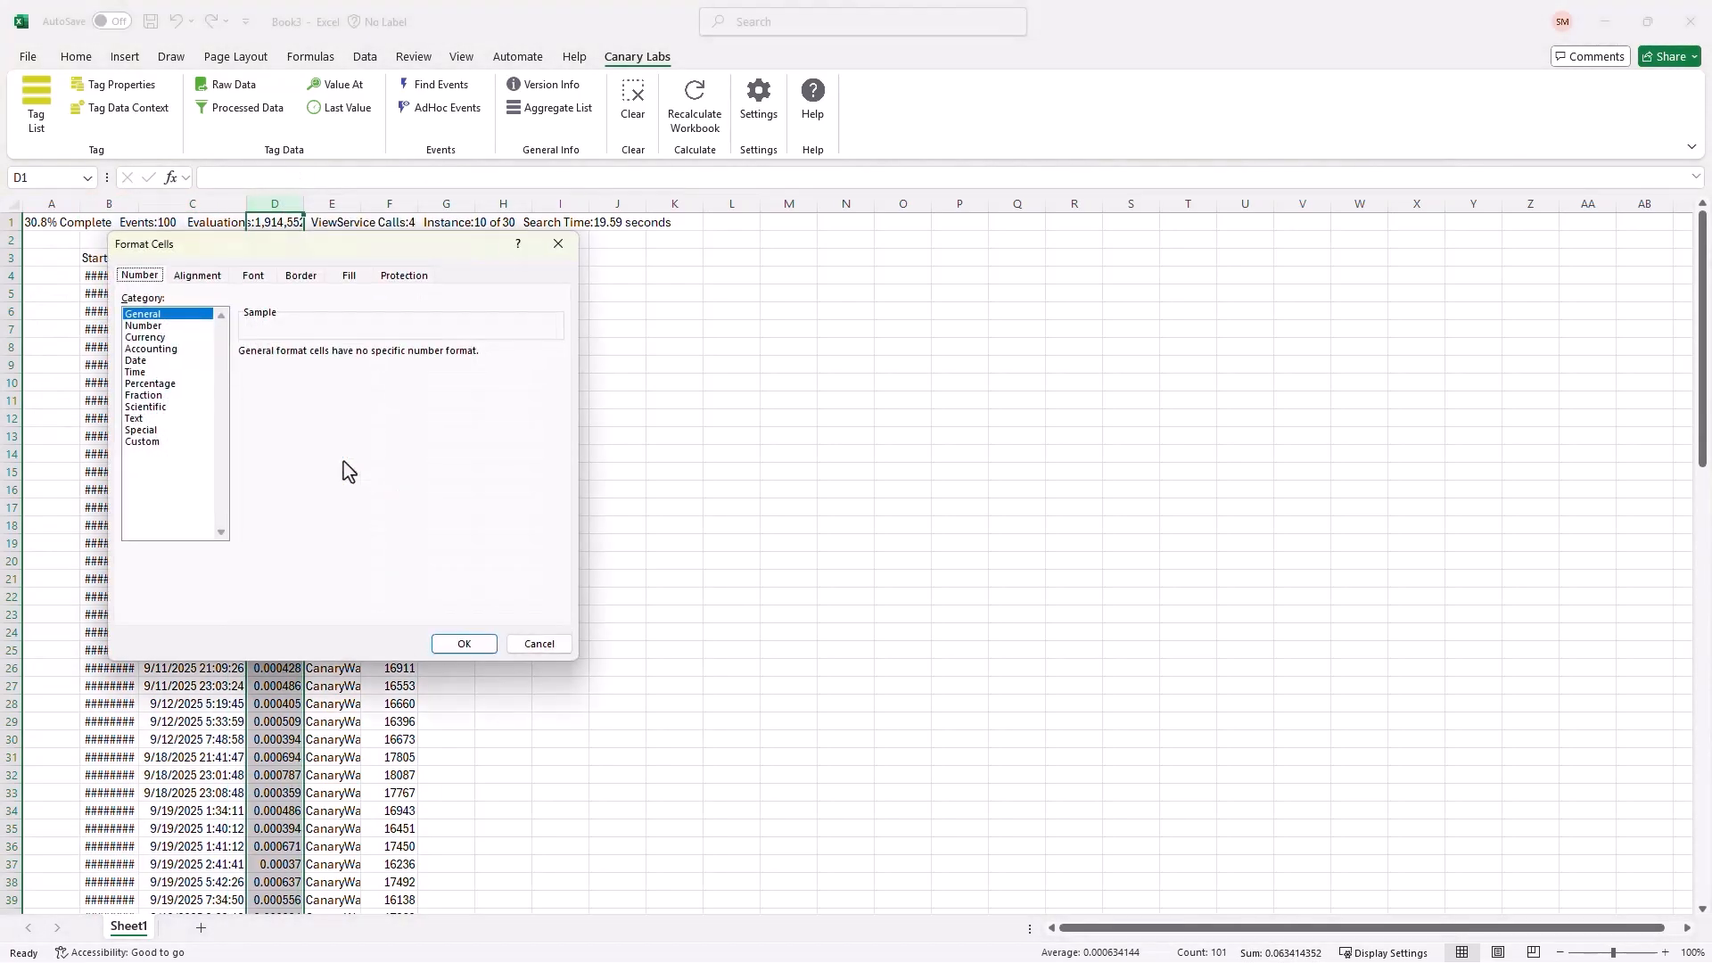
click(141, 373)
click(255, 402)
click(464, 644)
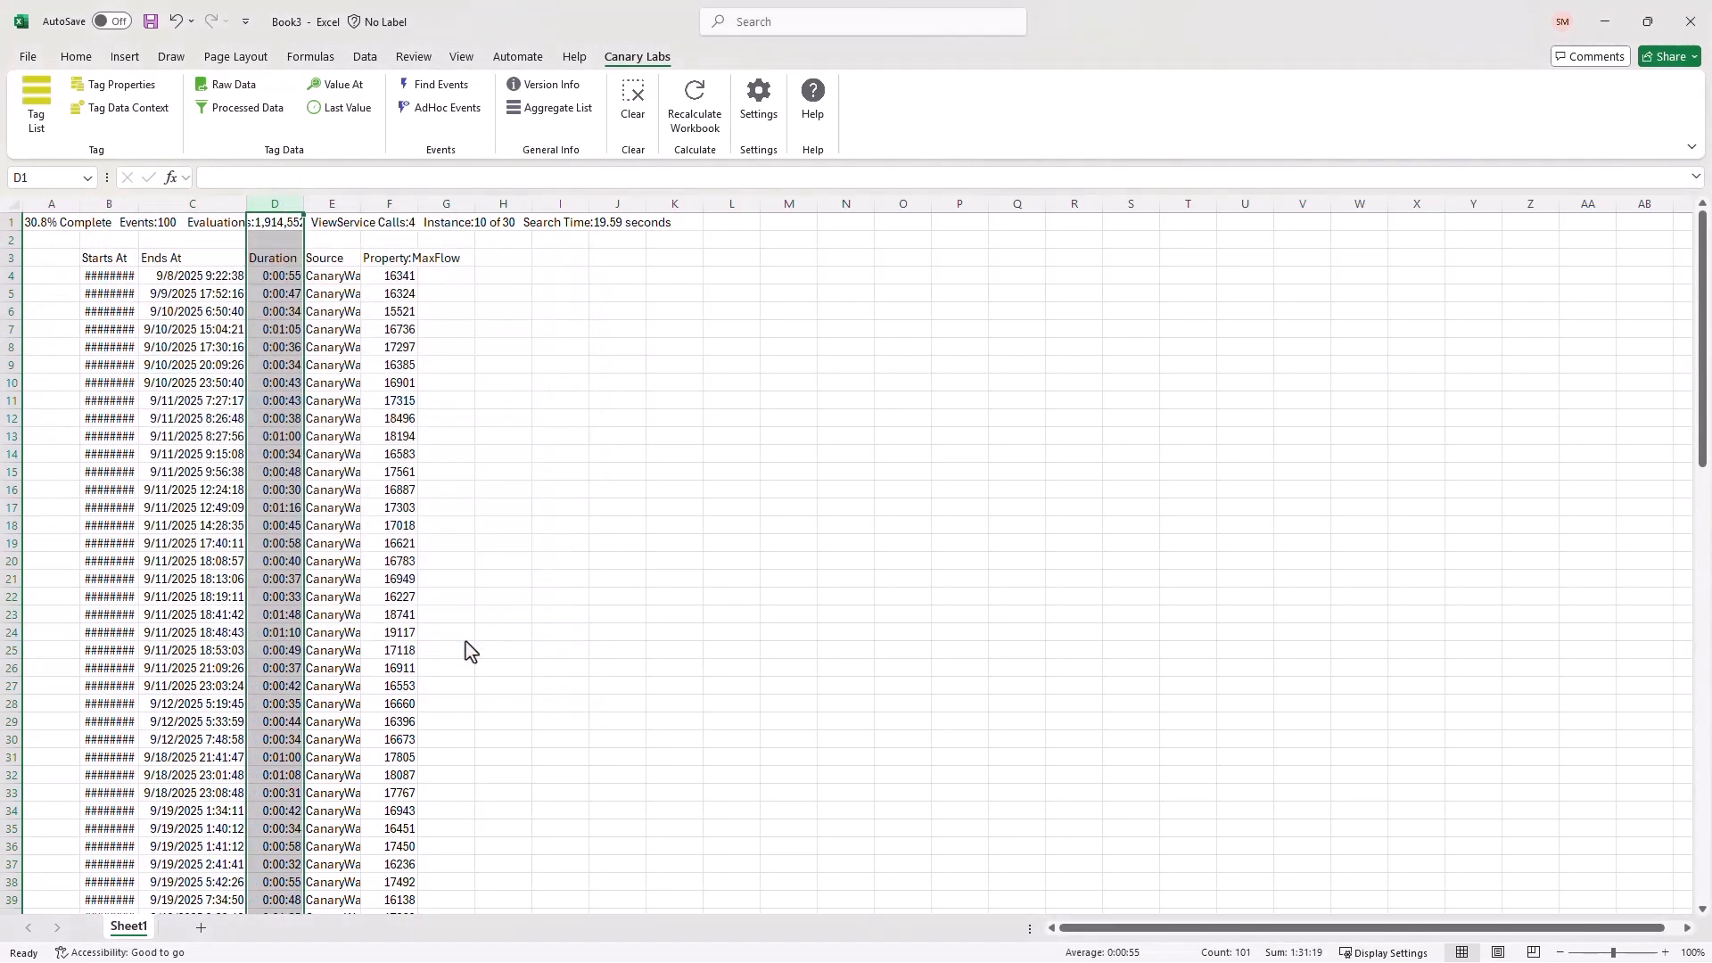
- AutoFit the widths of columns B, D, E and F to their contents
double_click(138, 203)
double_click(353, 203)
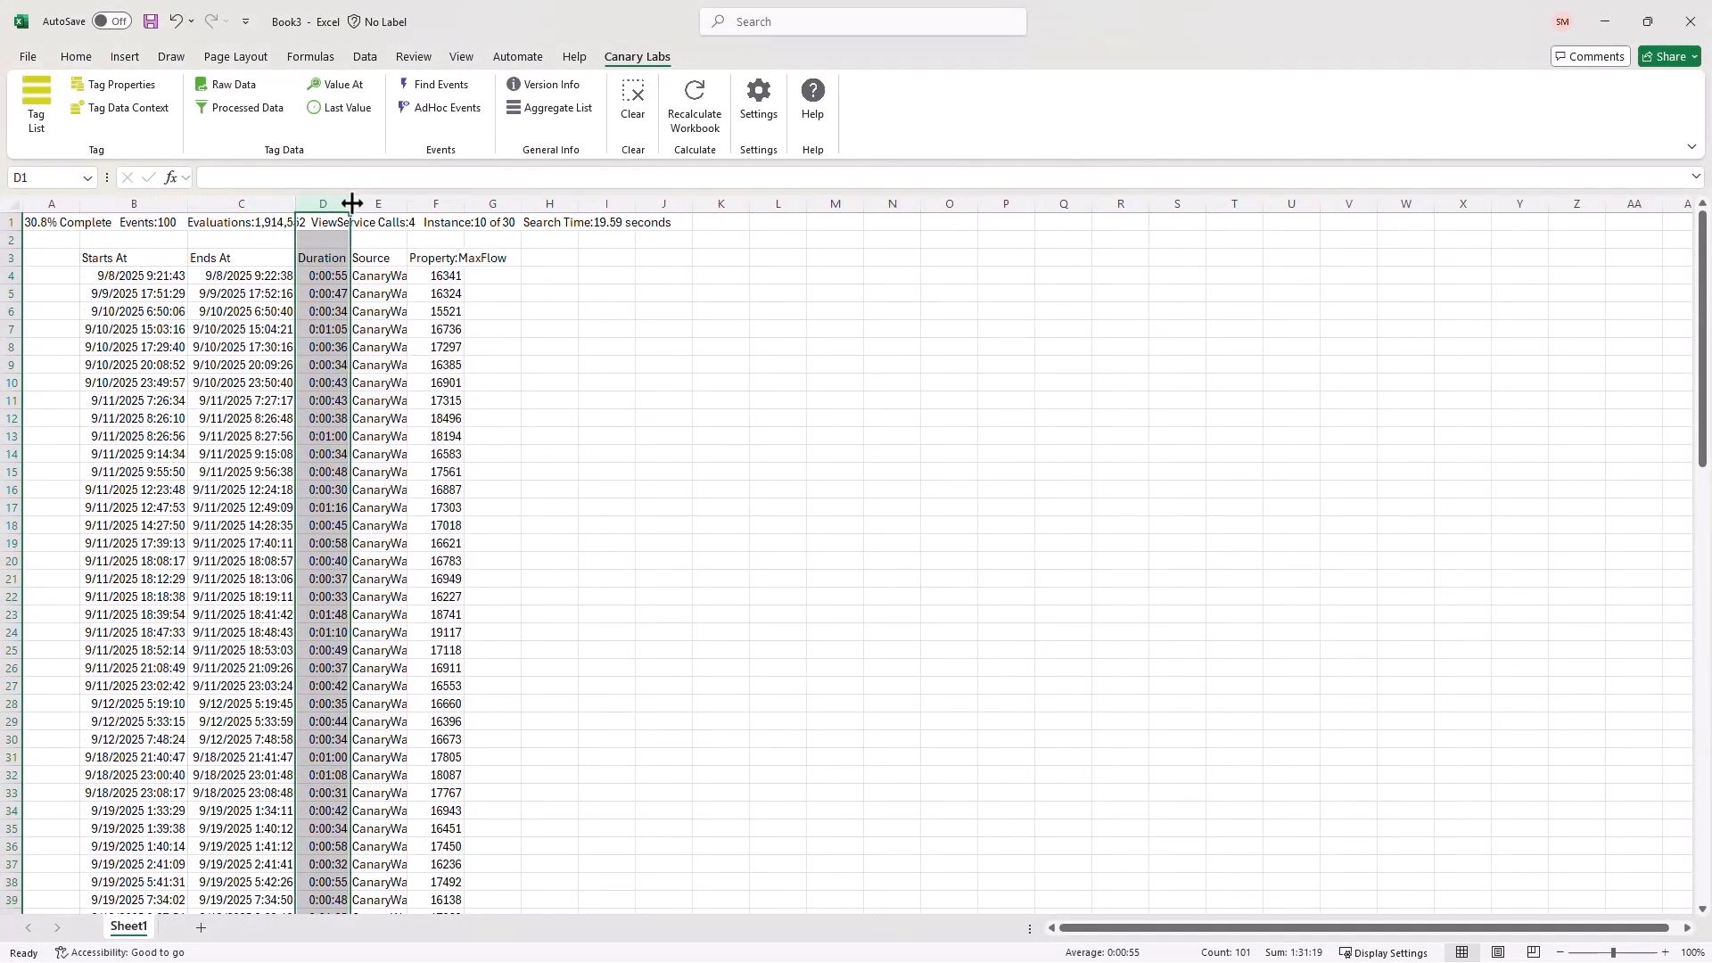
click(413, 203)
double_click(408, 203)
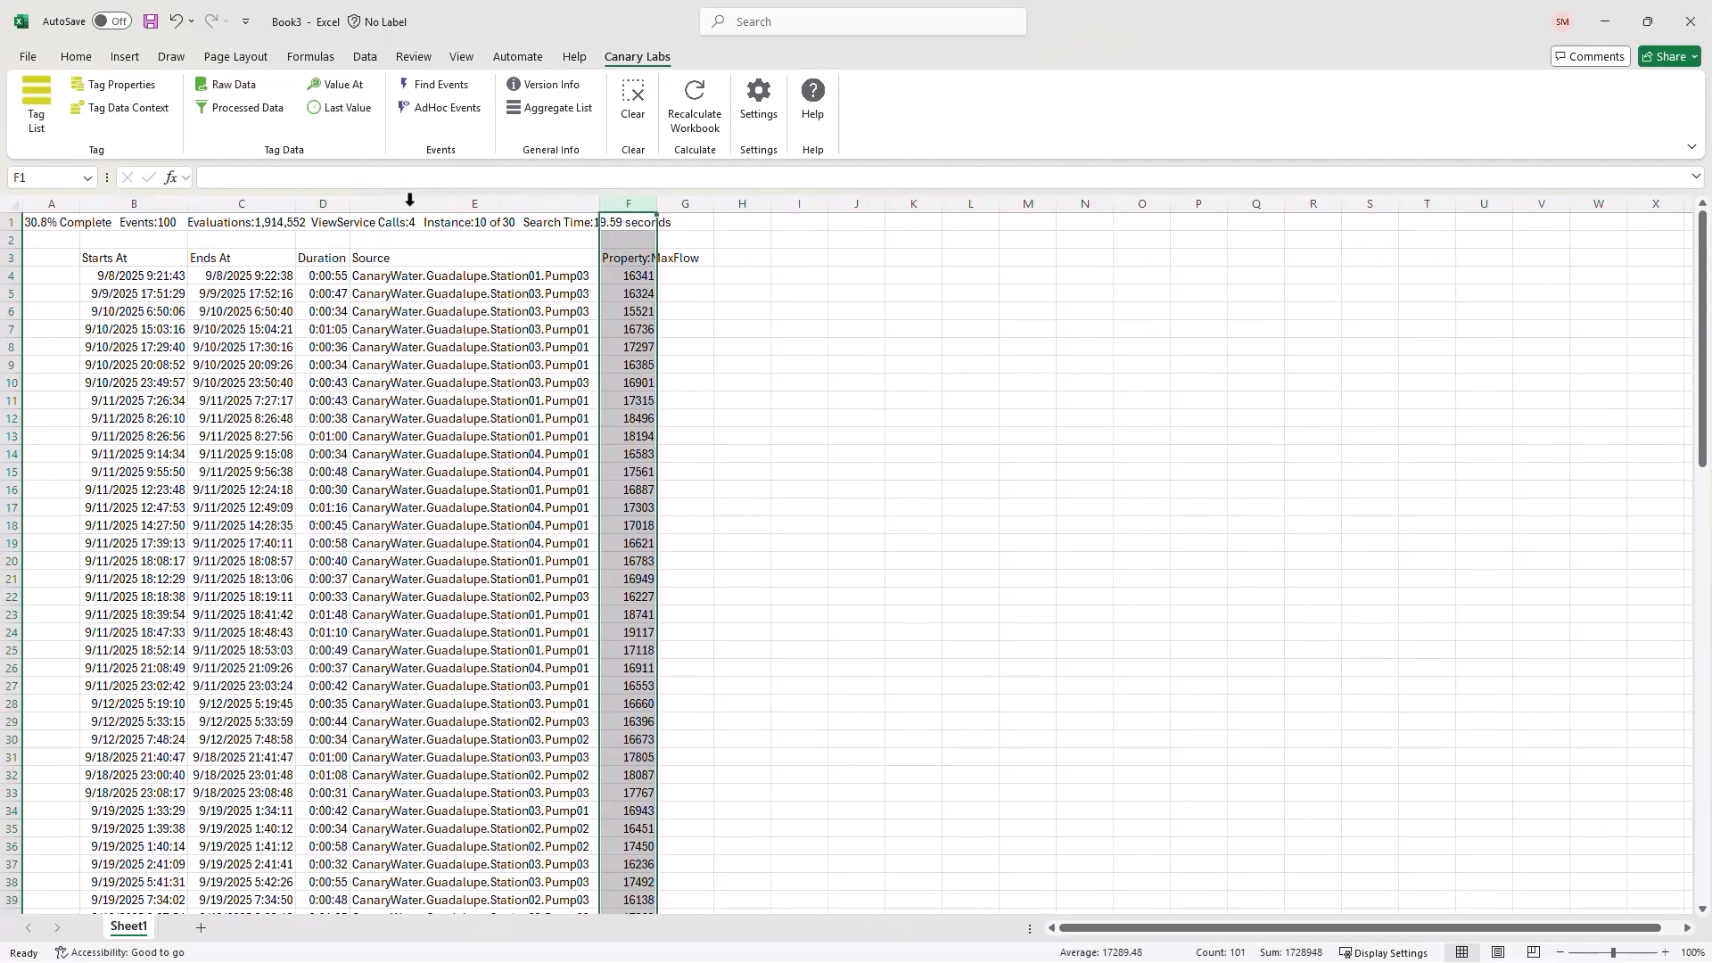
double_click(657, 203)
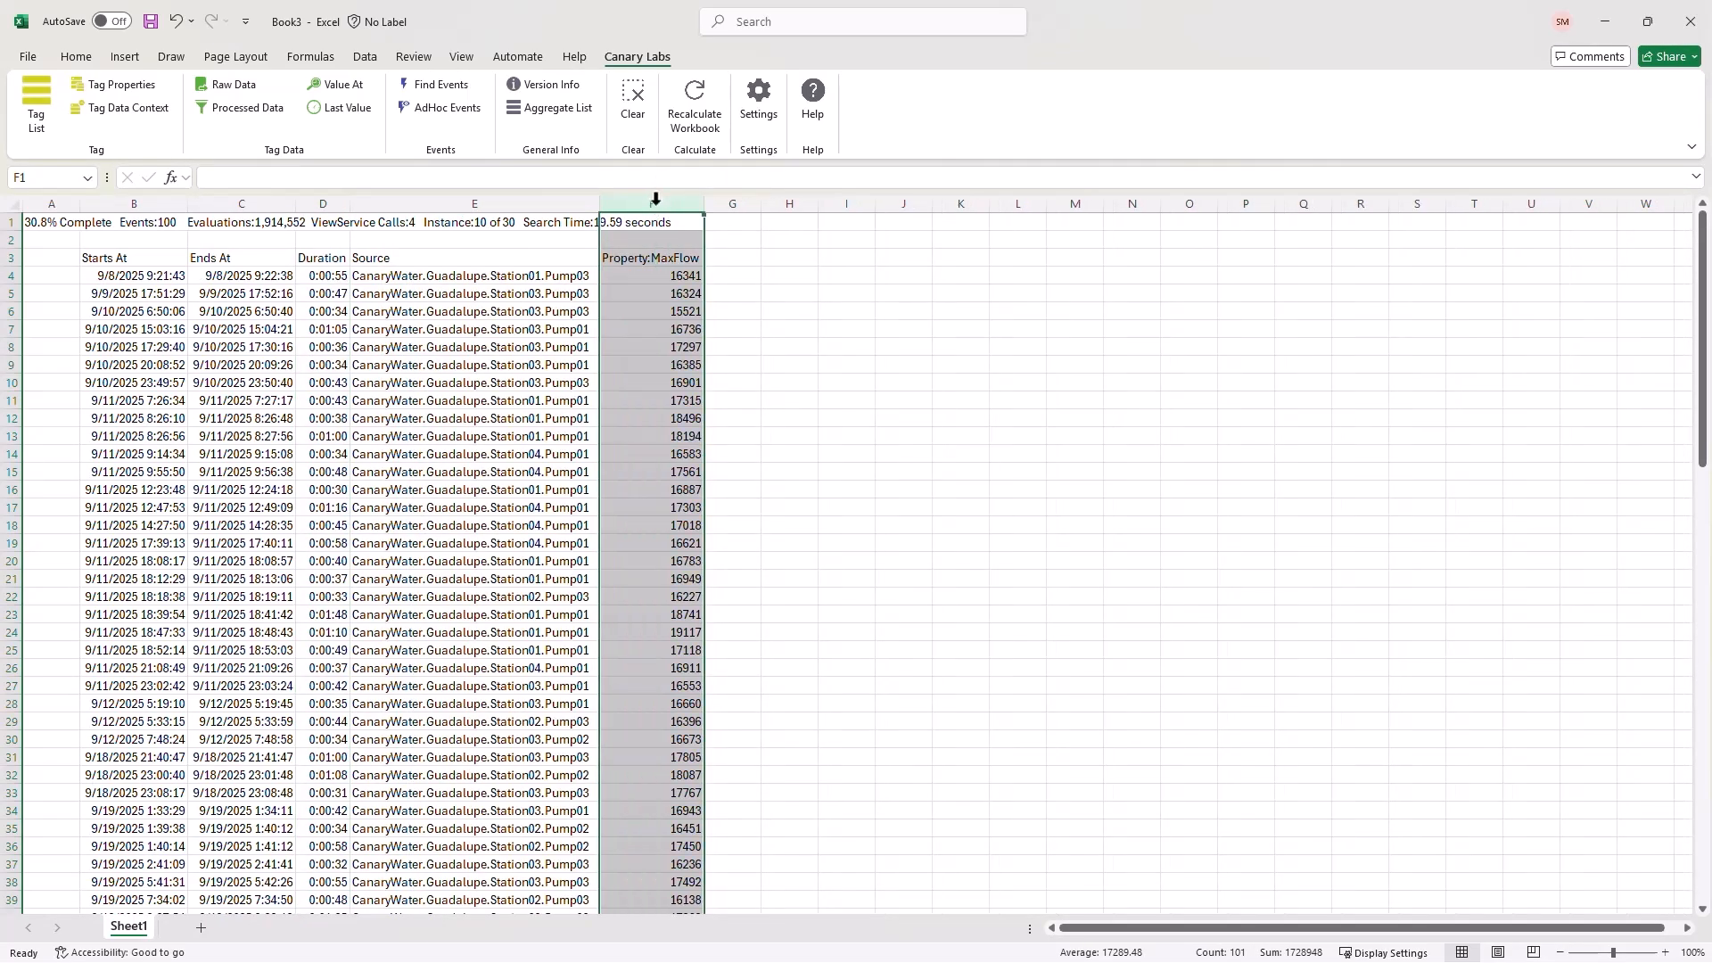